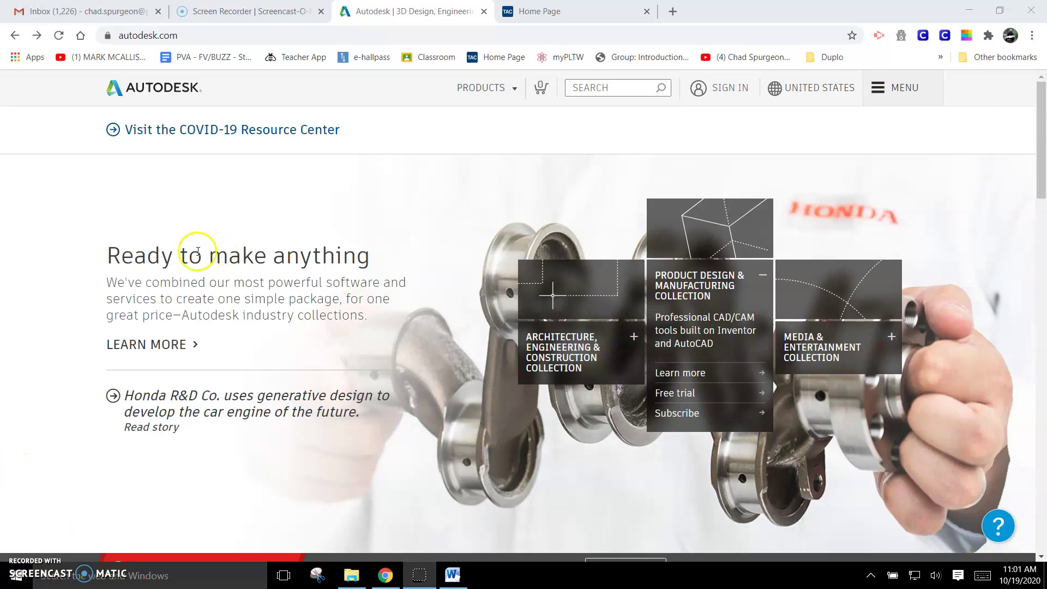
# Step: Reach Free Software for Students from the autodesk.com footer and start signing in for educational access
pyautogui.click(189, 36)
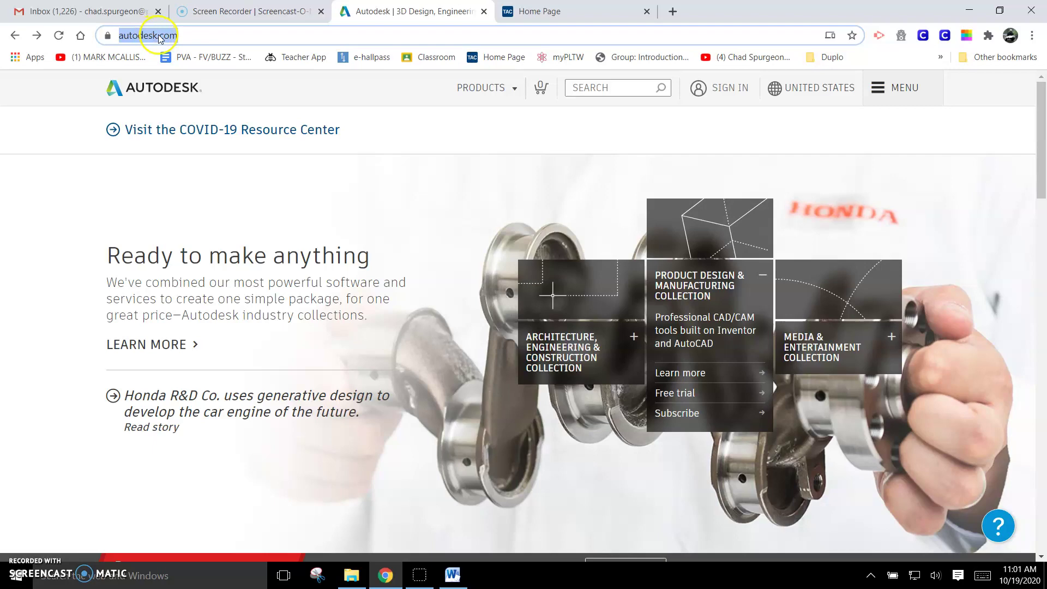
pyautogui.click(203, 35)
pyautogui.scroll(-4, 914, 297)
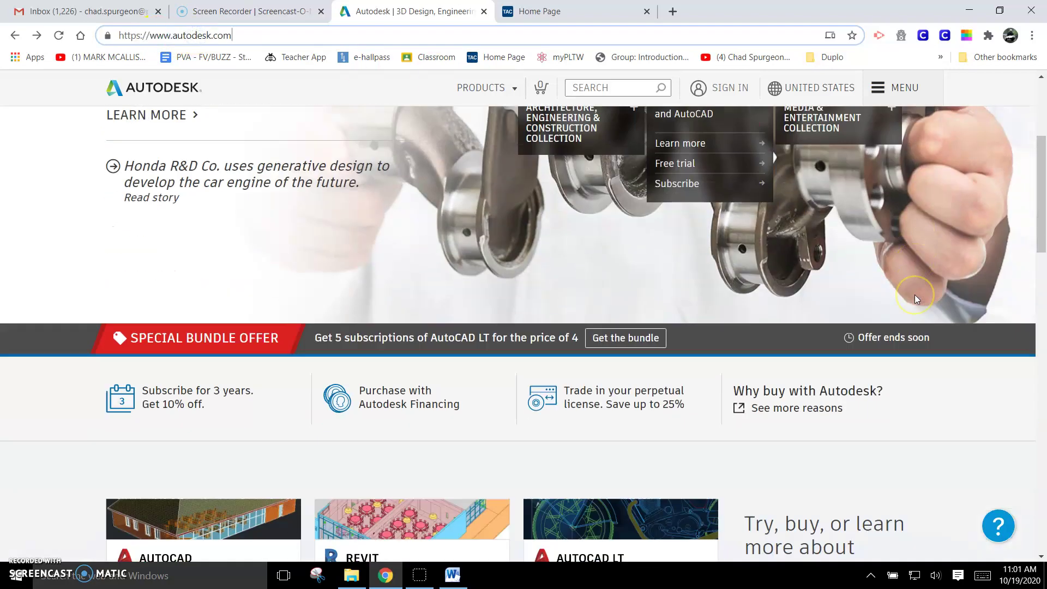
pyautogui.scroll(-15, 915, 297)
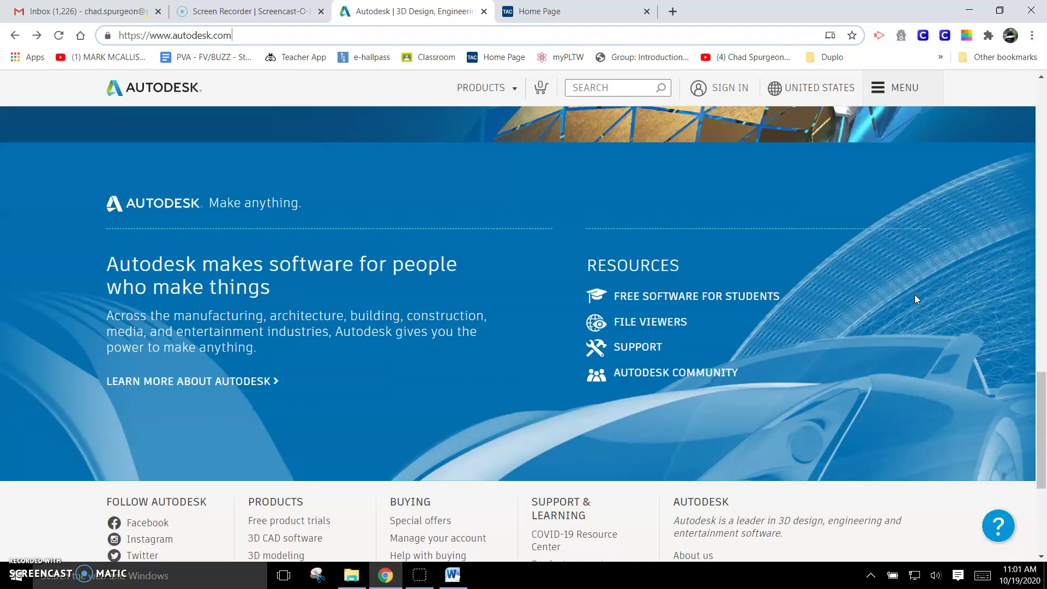
pyautogui.click(645, 299)
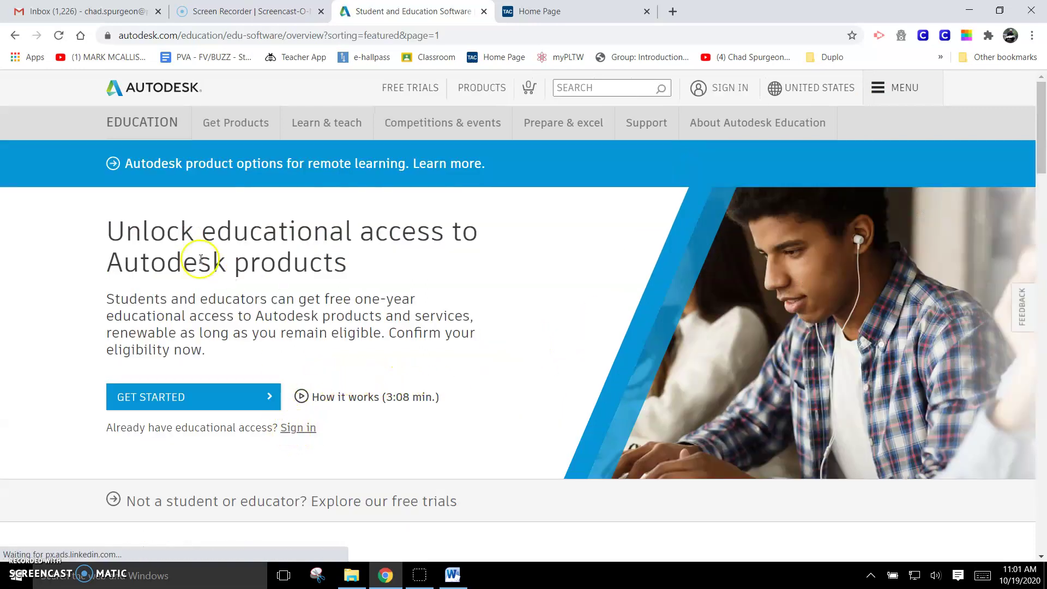
pyautogui.click(297, 429)
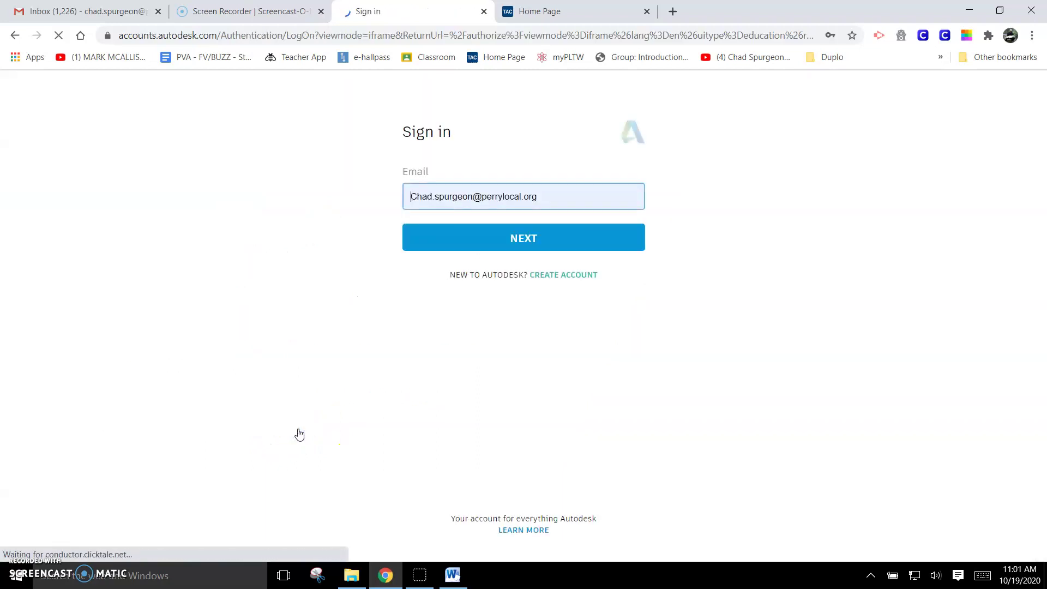
# Step: Replace the prefilled email with the student's school email, fixing its typo and capitalisation
pyautogui.moveTo(551, 196); pyautogui.dragTo(403, 194)
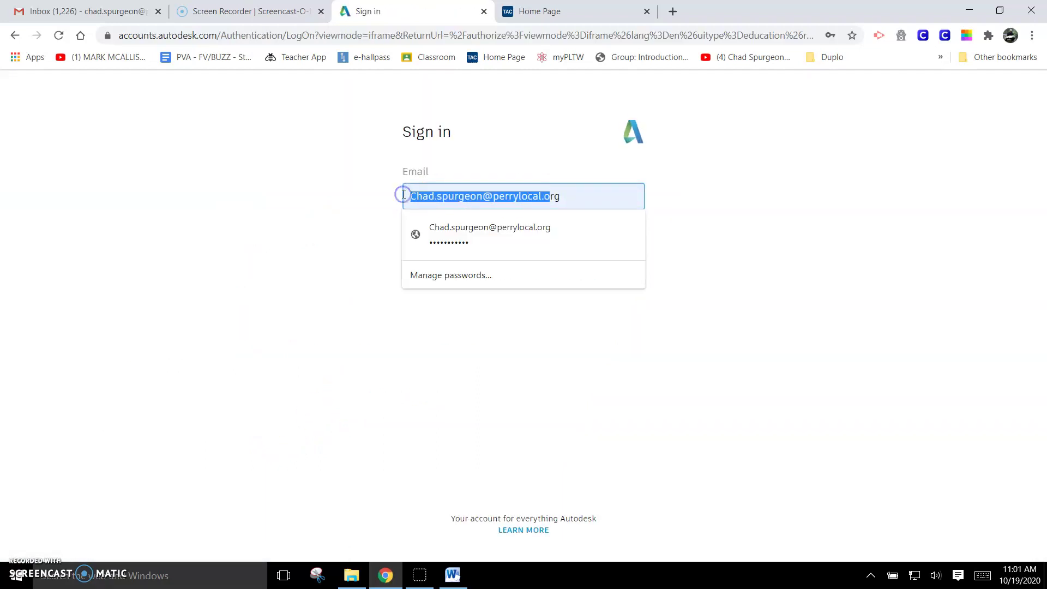
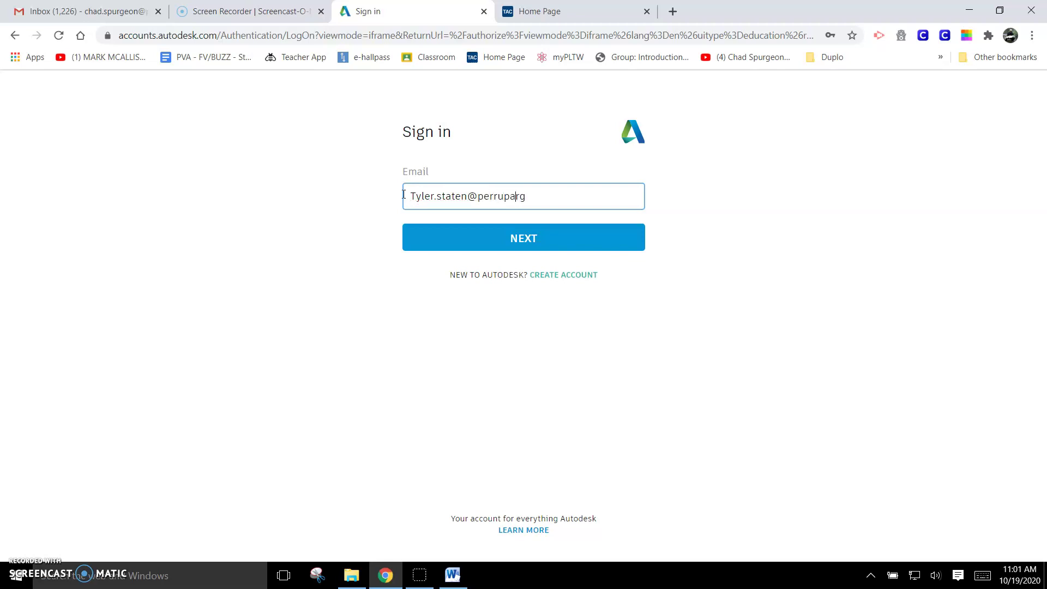
pyautogui.click(490, 238)
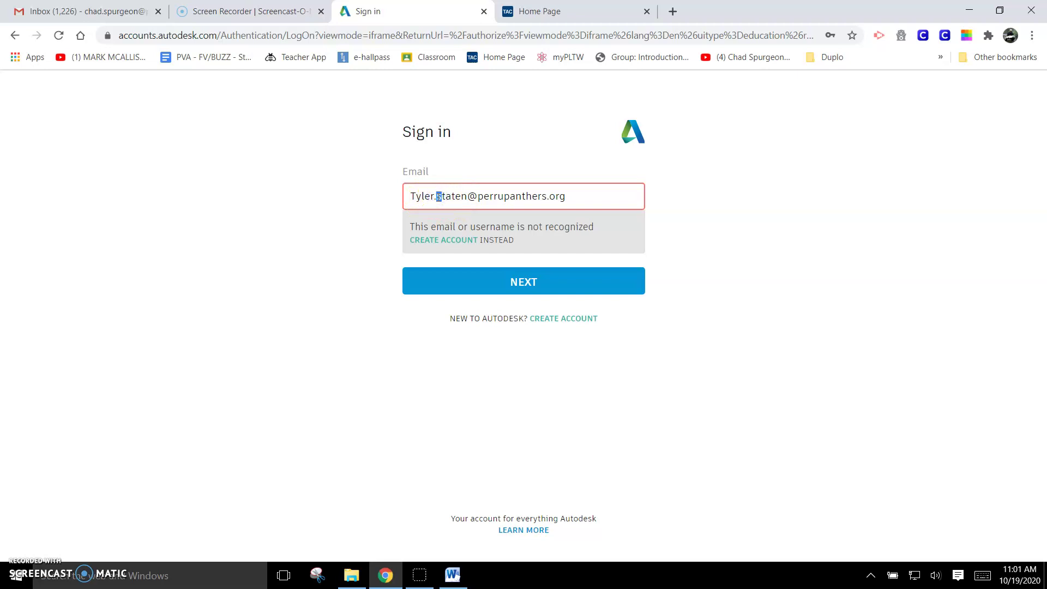
pyautogui.write('S')
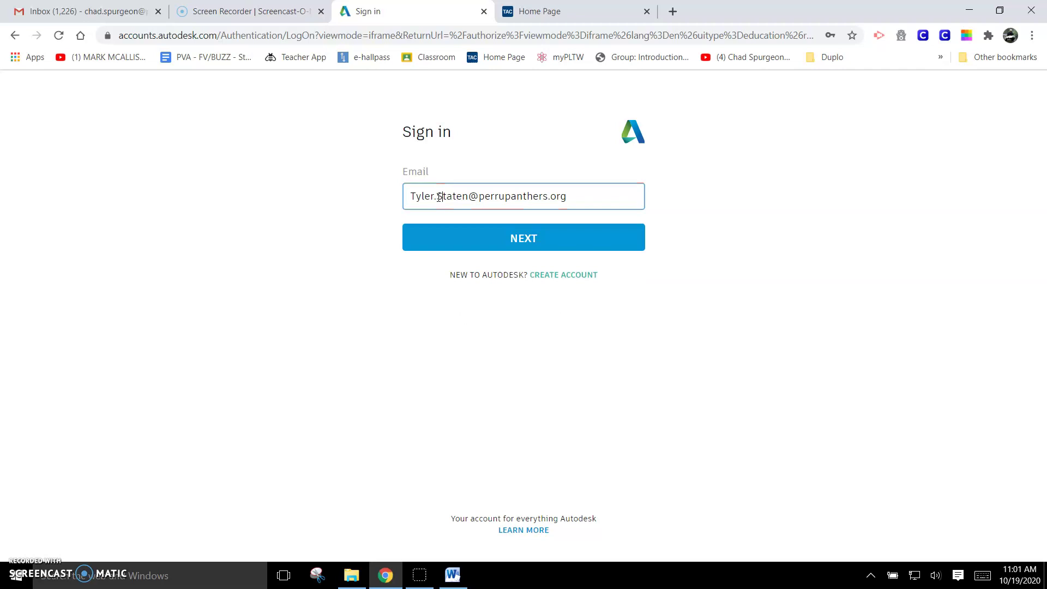
pyautogui.click(502, 200)
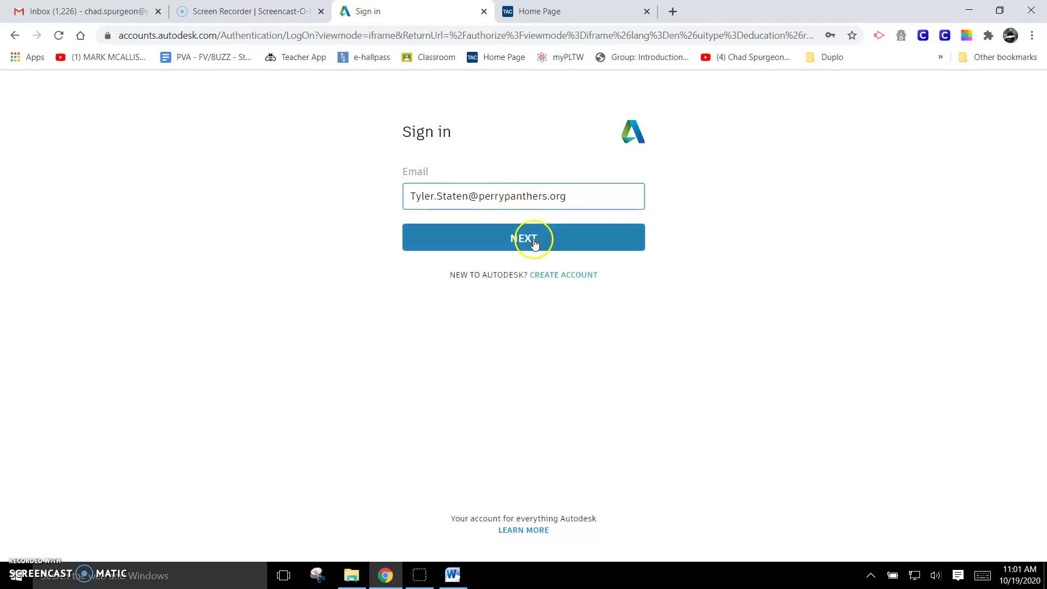
pyautogui.click(530, 236)
# Step: Replace the saved password with the account password and sign in
pyautogui.moveTo(507, 238); pyautogui.dragTo(303, 245)
pyautogui.write('p')
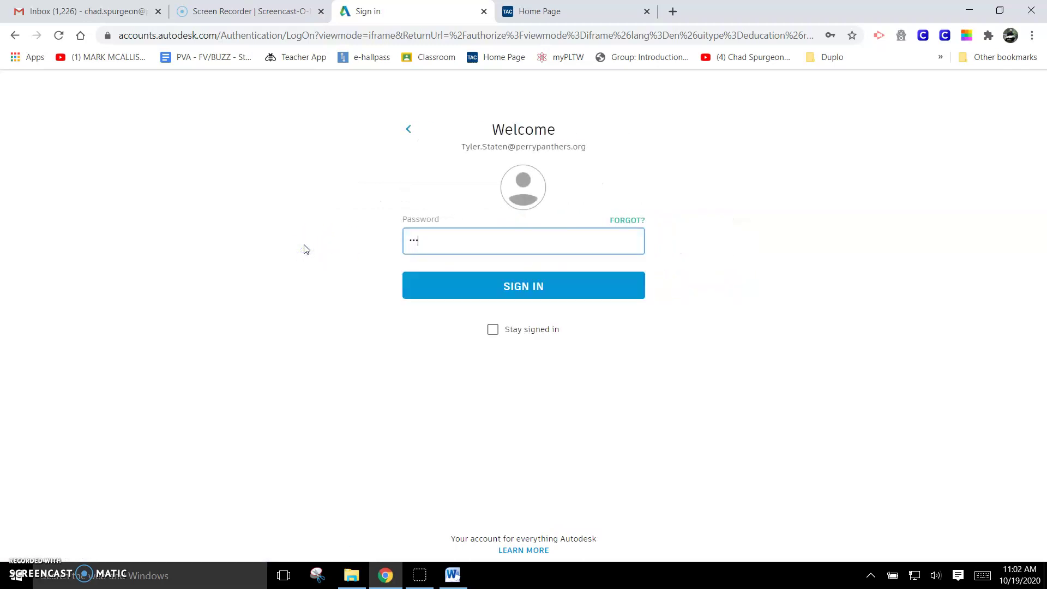
pyautogui.click(416, 285)
# Step: Finish signing in and set country United States, role Student, institution High School/Secondary
pyautogui.click(499, 285)
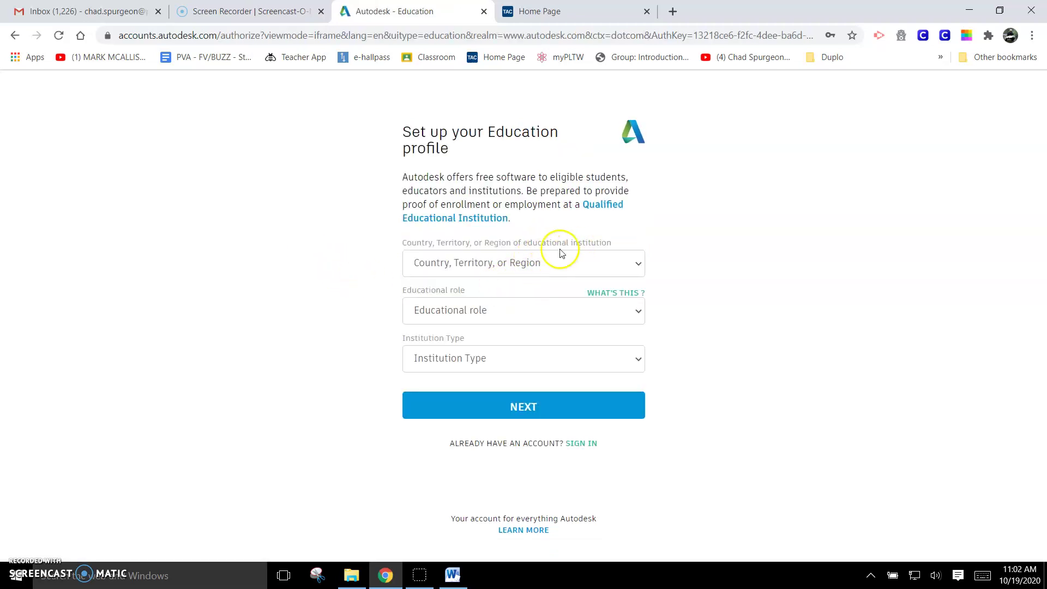
pyautogui.click(567, 264)
pyautogui.scroll(-15, 509, 414)
pyautogui.scroll(-20, 509, 420)
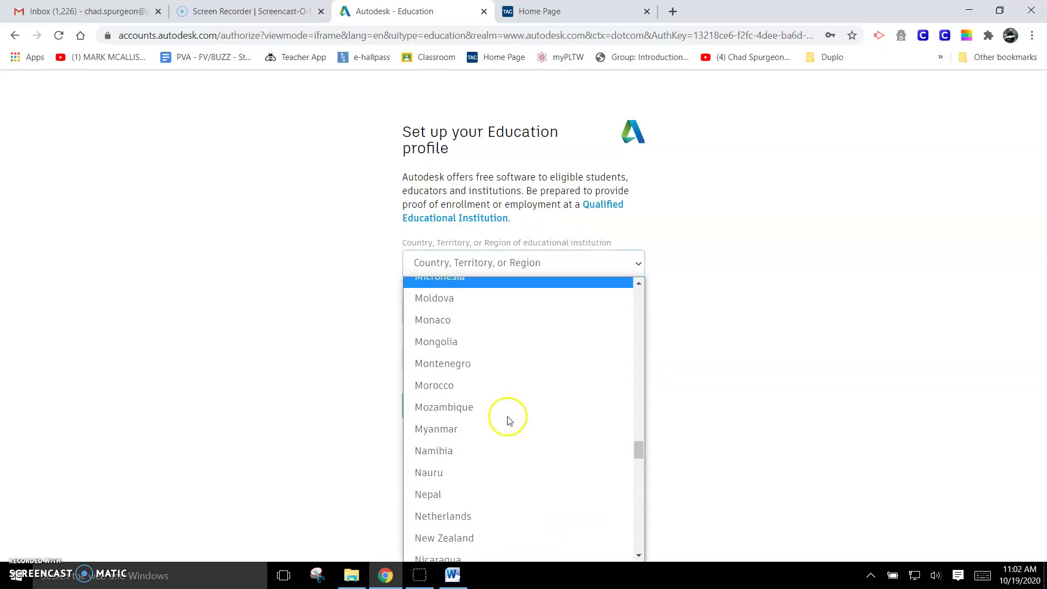
pyautogui.scroll(-15, 507, 421)
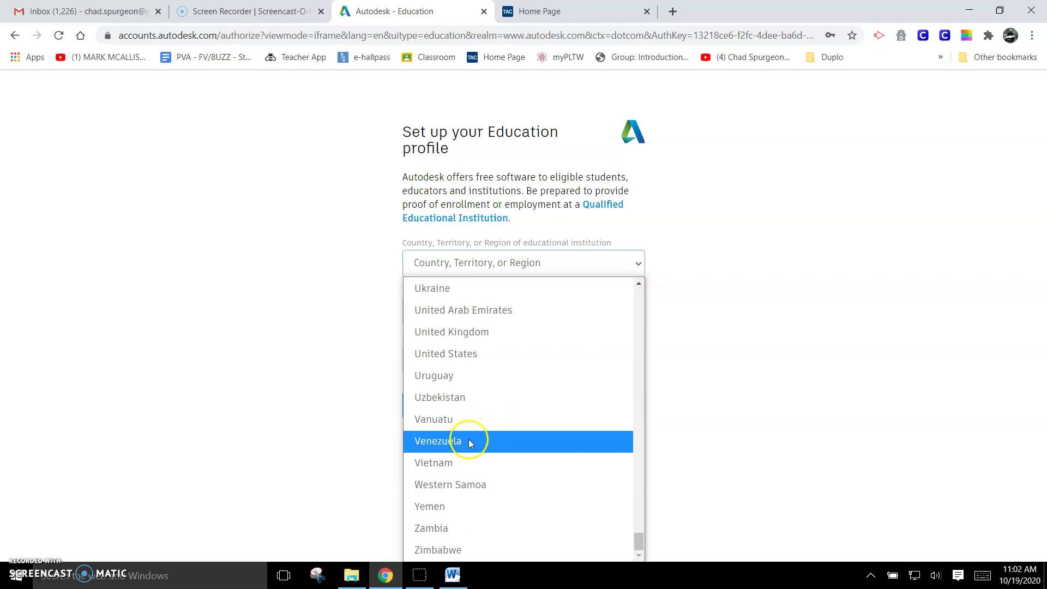
pyautogui.scroll(3, 469, 439)
pyautogui.click(464, 490)
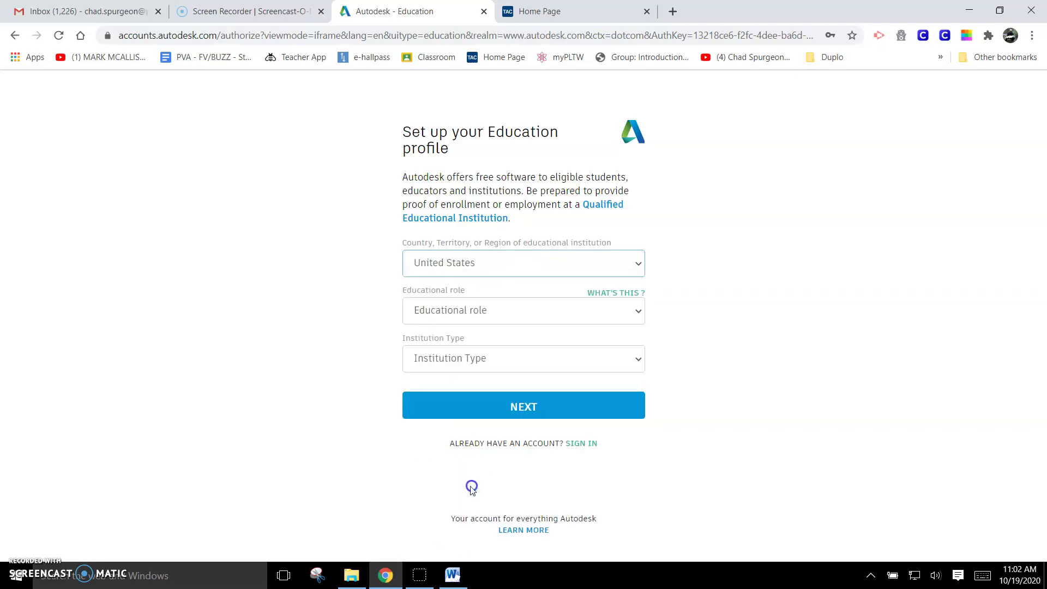
pyautogui.click(505, 323)
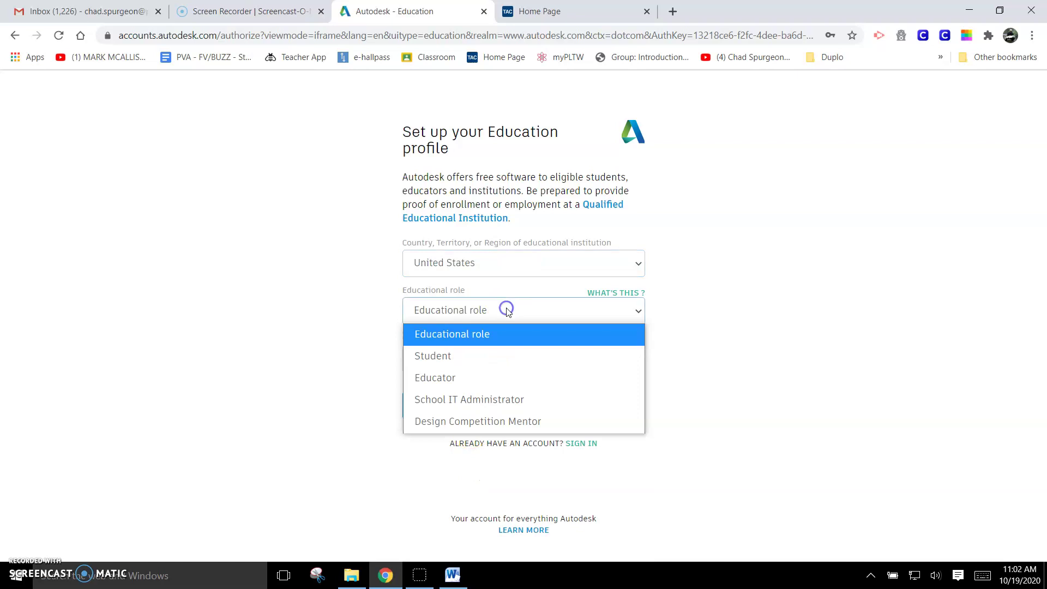
pyautogui.click(486, 355)
pyautogui.click(489, 363)
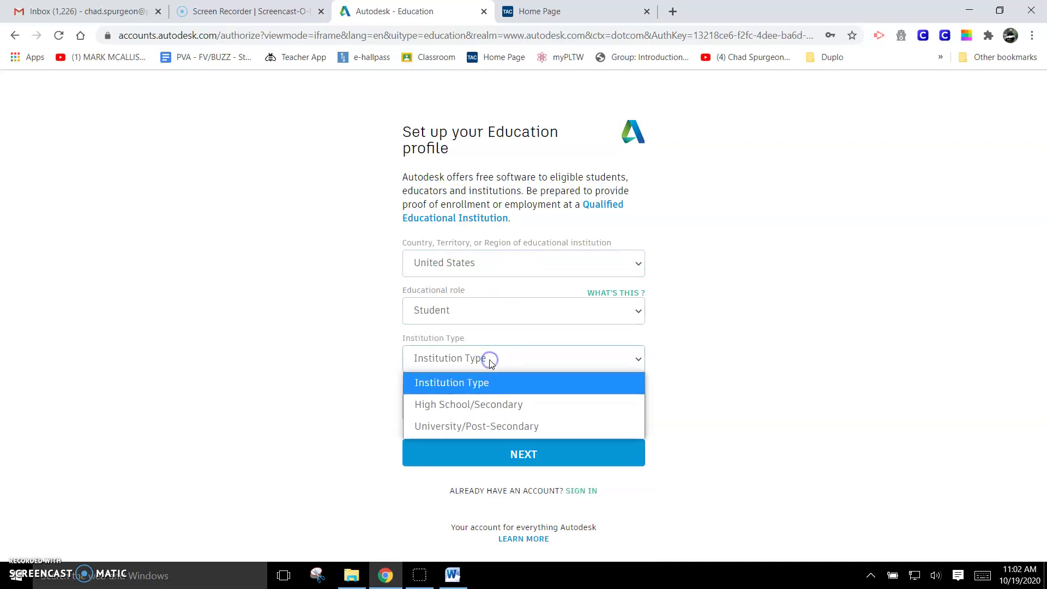
pyautogui.click(488, 405)
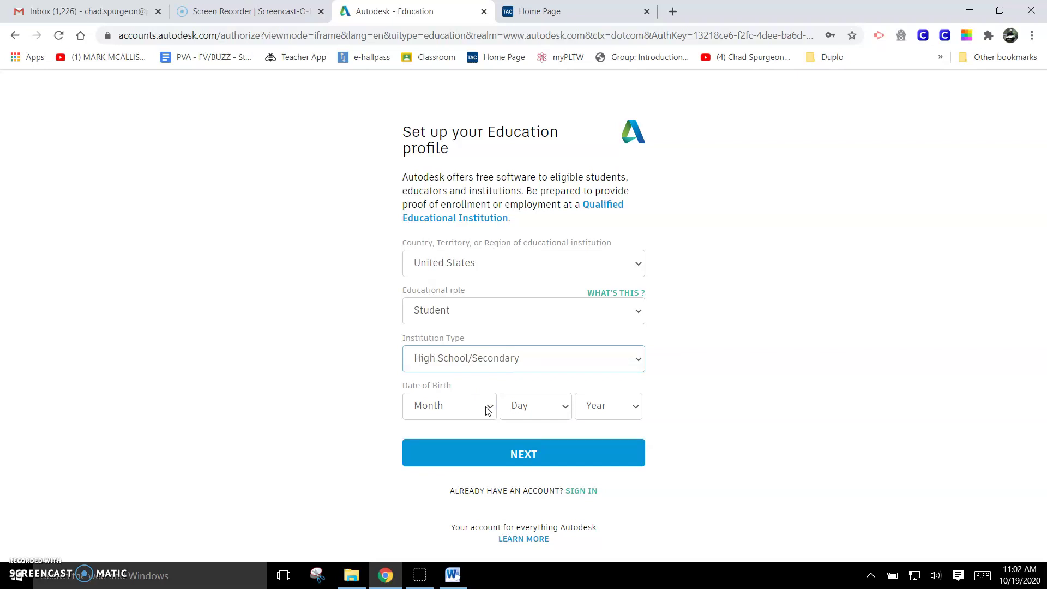
# Step: Pick the birth month, day and year, then save the profile
pyautogui.click(488, 409)
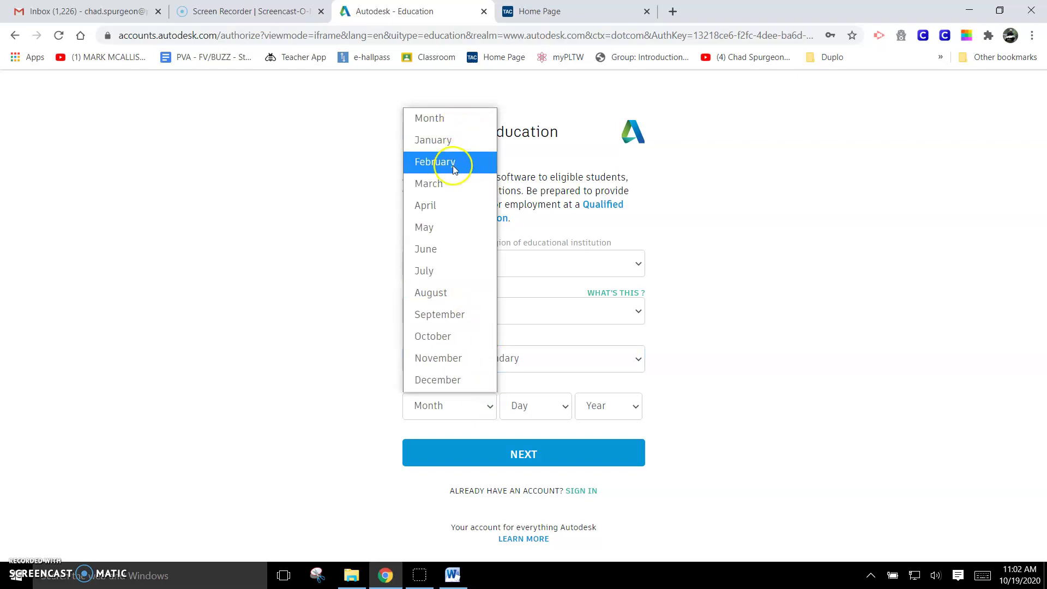
pyautogui.click(436, 227)
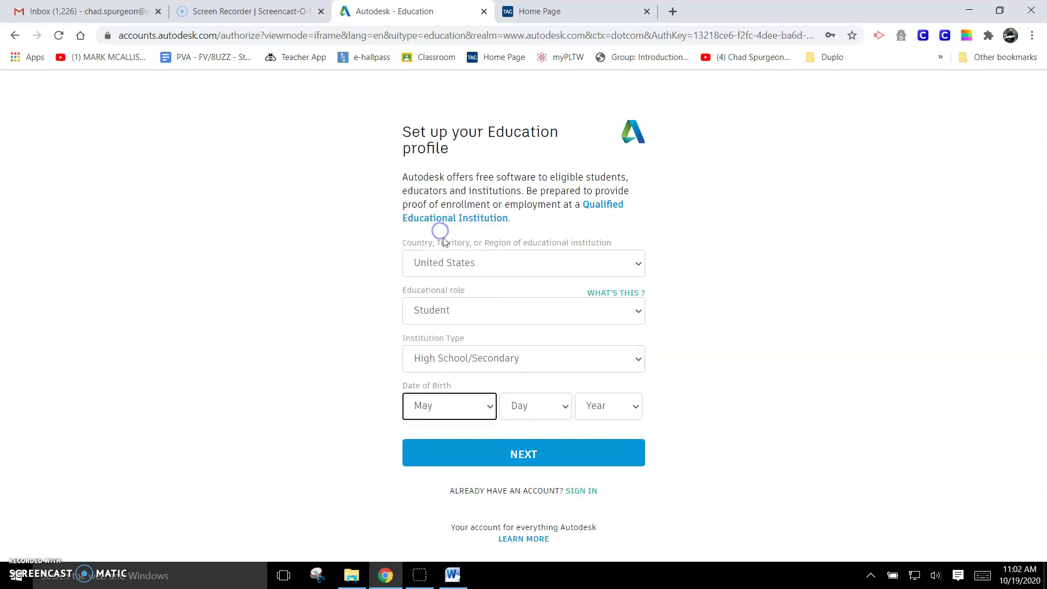
pyautogui.click(553, 409)
pyautogui.click(542, 247)
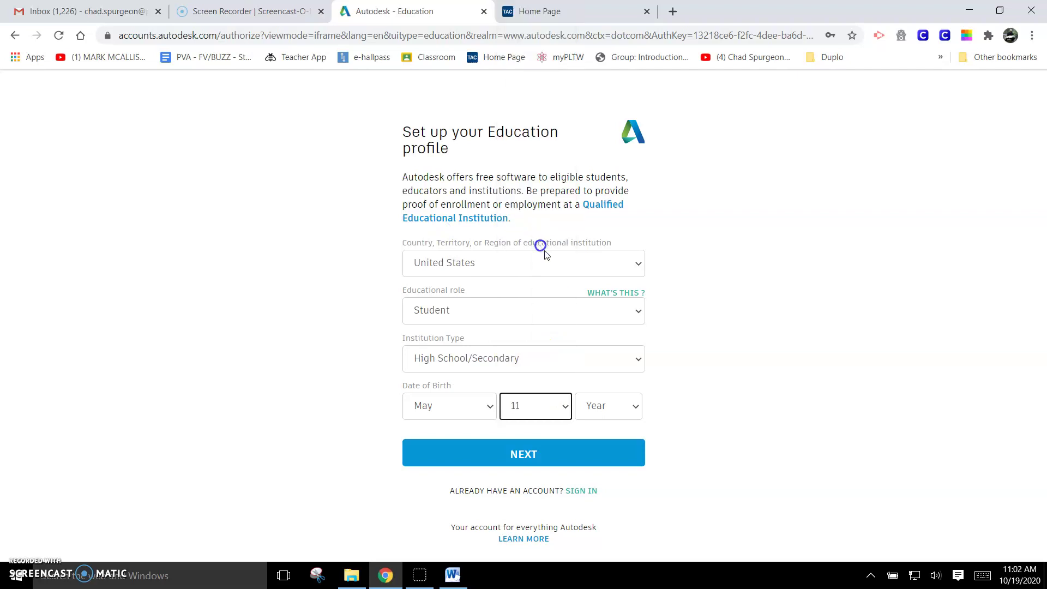
pyautogui.click(627, 410)
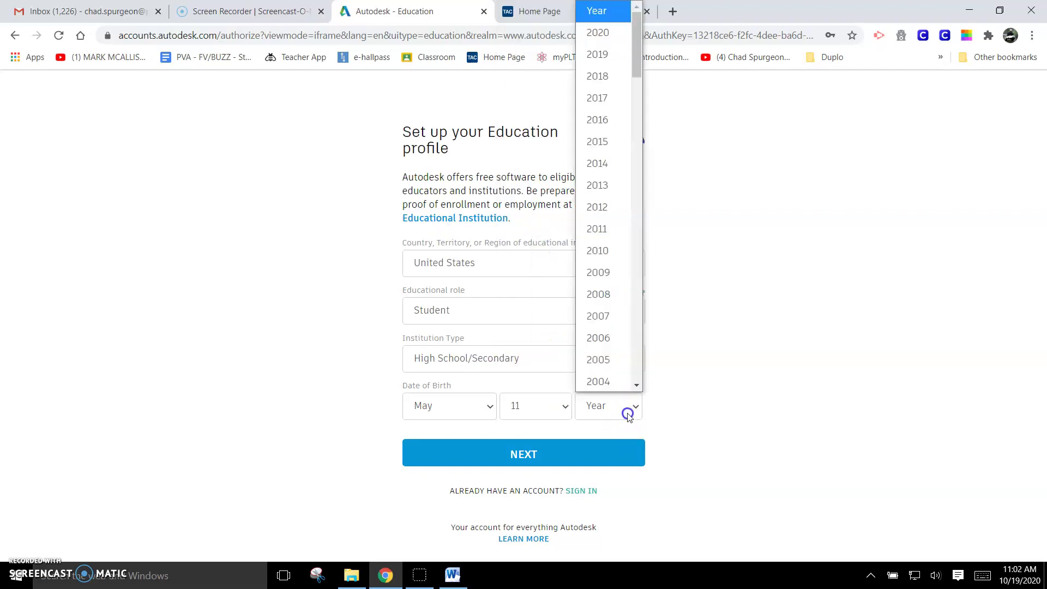
pyautogui.click(612, 338)
pyautogui.click(560, 457)
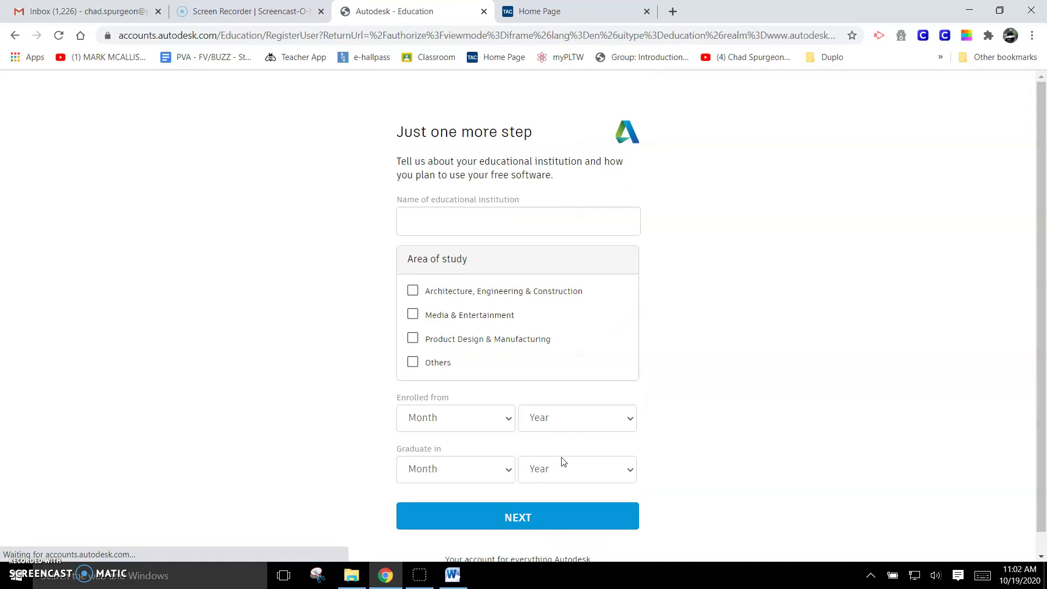
# Step: Choose Perry High School (Massillon, OH) with Product Design & Manufacturing as area of study
pyautogui.click(415, 226)
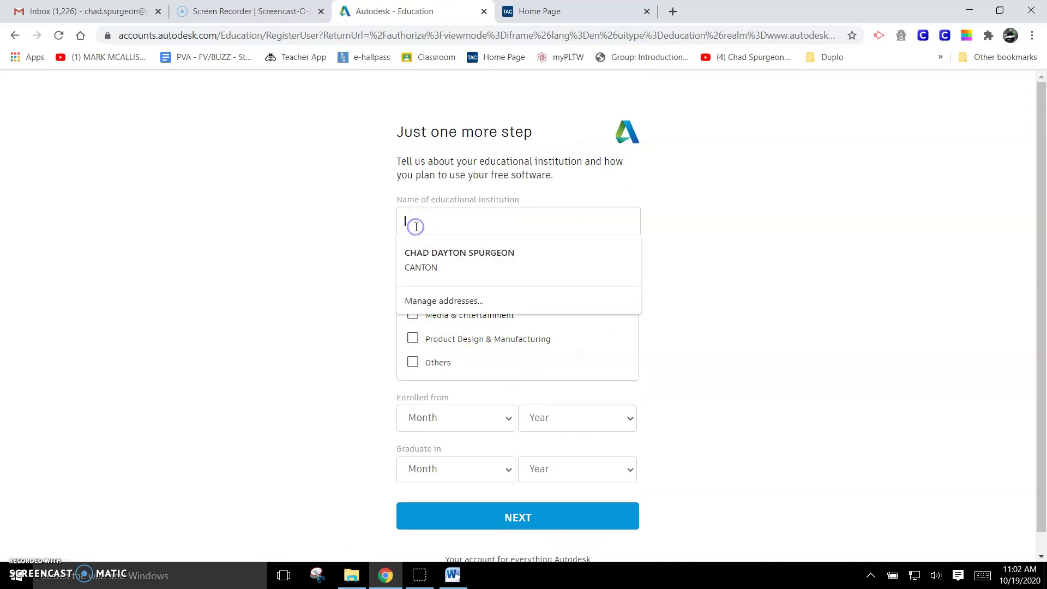
pyautogui.write('Perry Hi')
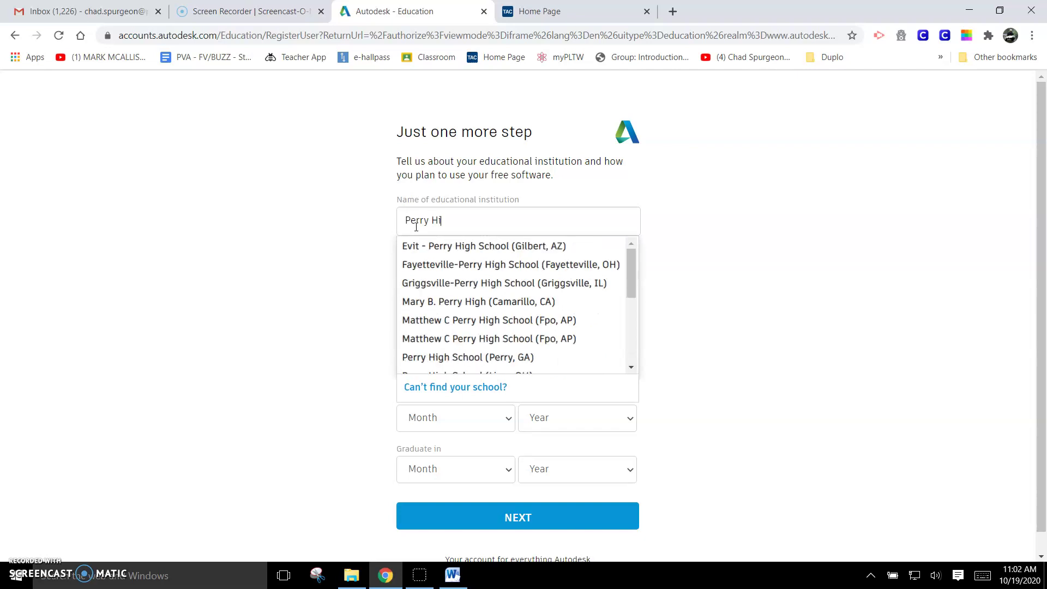
pyautogui.scroll(-3, 596, 305)
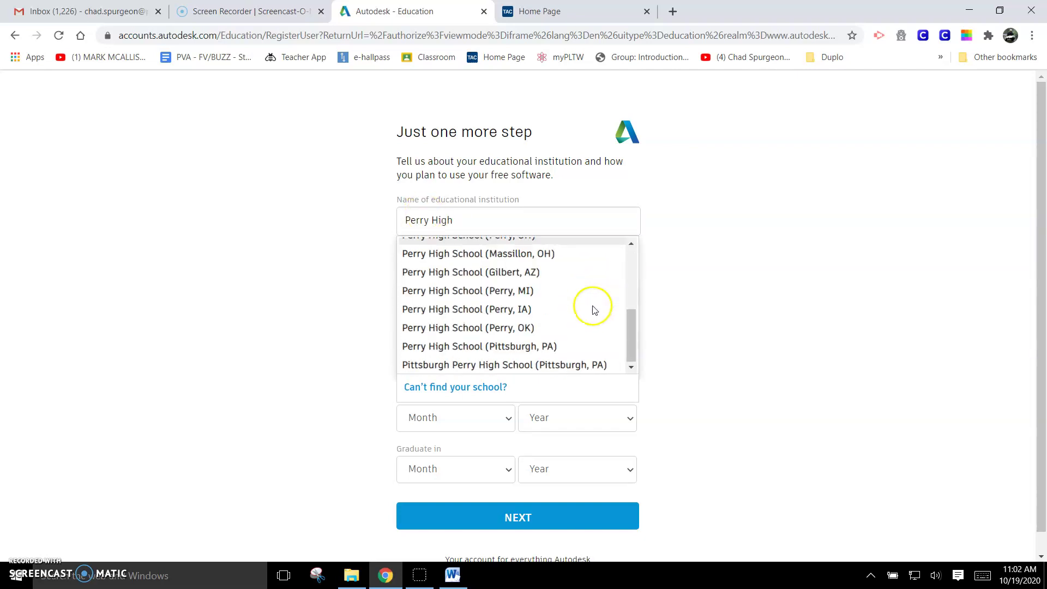
pyautogui.click(502, 257)
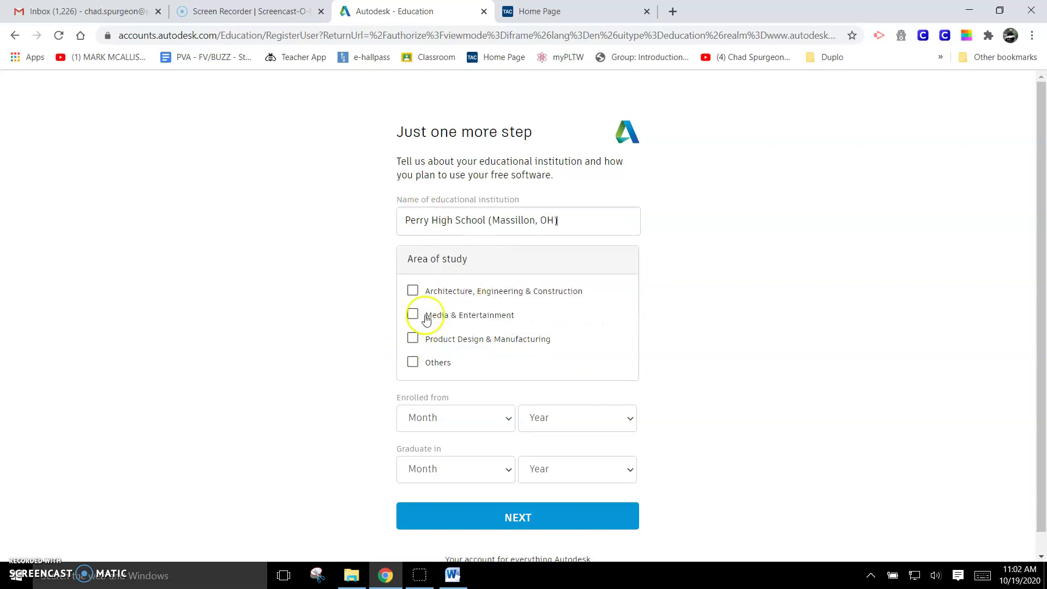
pyautogui.click(411, 338)
pyautogui.click(412, 339)
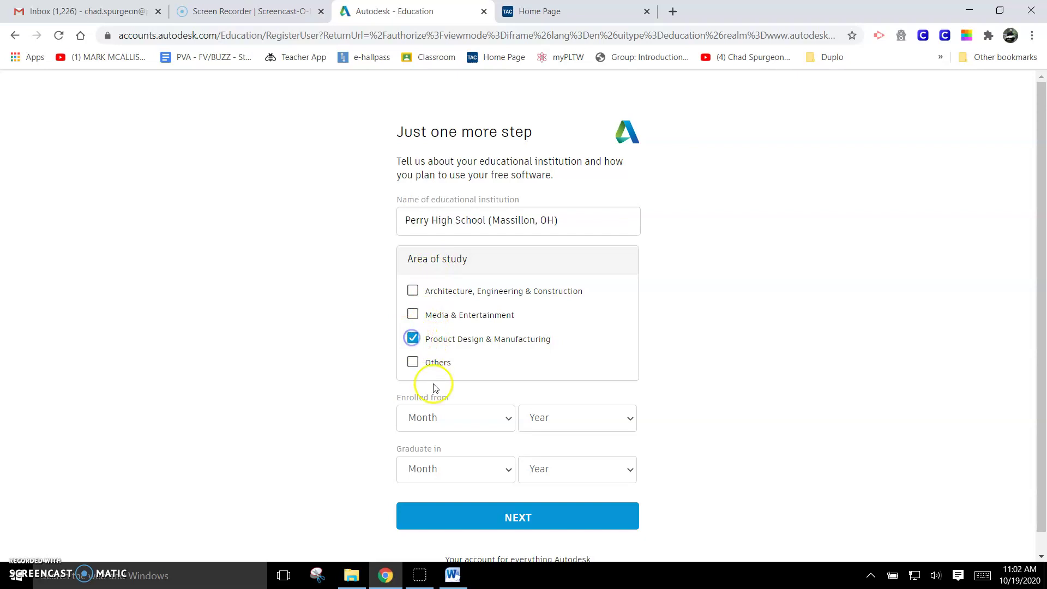
# Step: Set enrollment to August 2020 and graduation to May 2021, then save the details
pyautogui.click(498, 424)
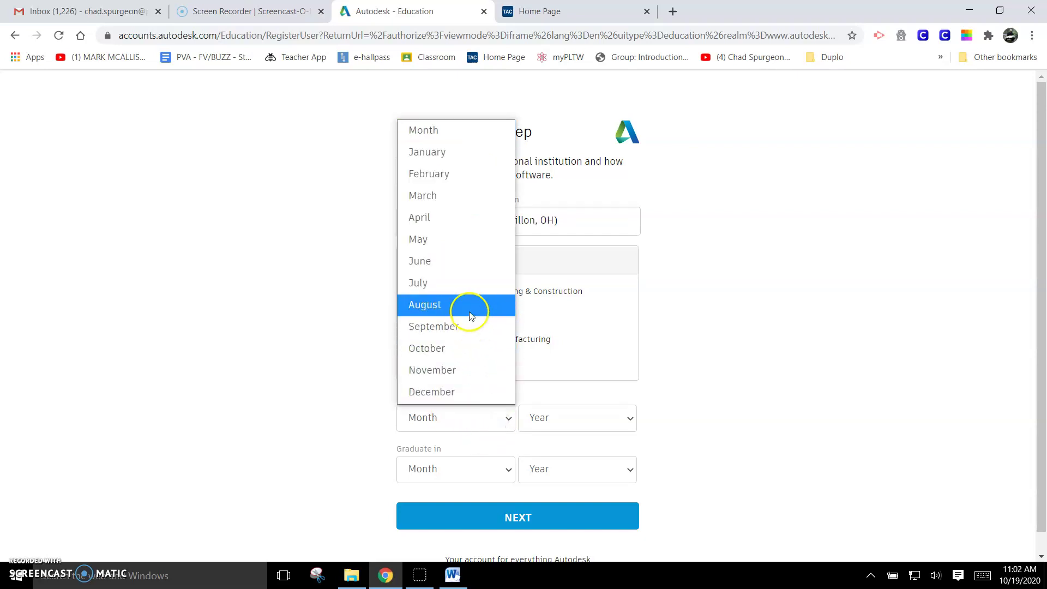
pyautogui.click(468, 304)
pyautogui.click(566, 419)
pyautogui.click(558, 391)
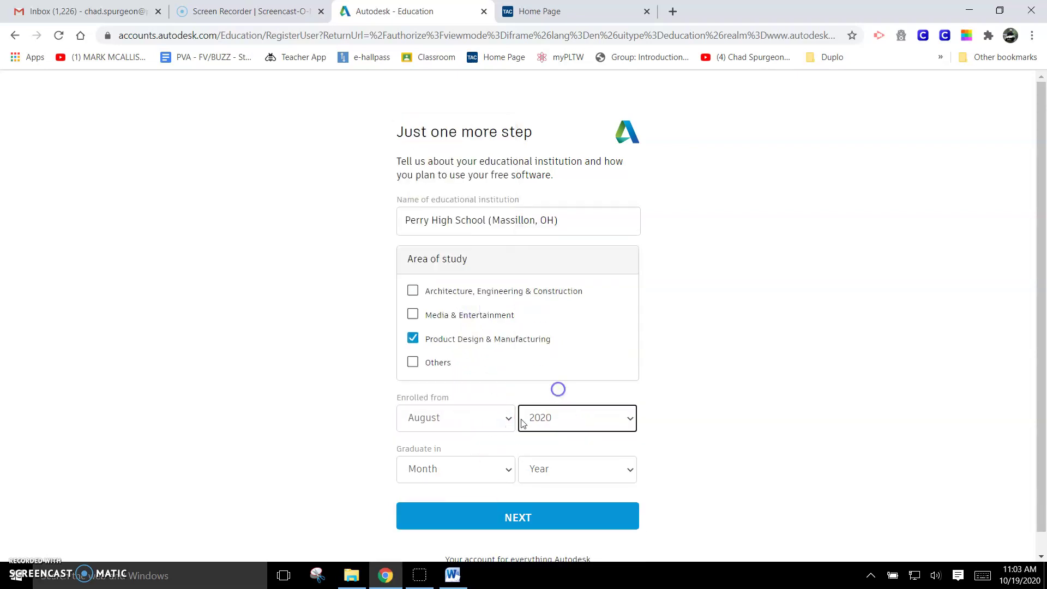
pyautogui.click(506, 471)
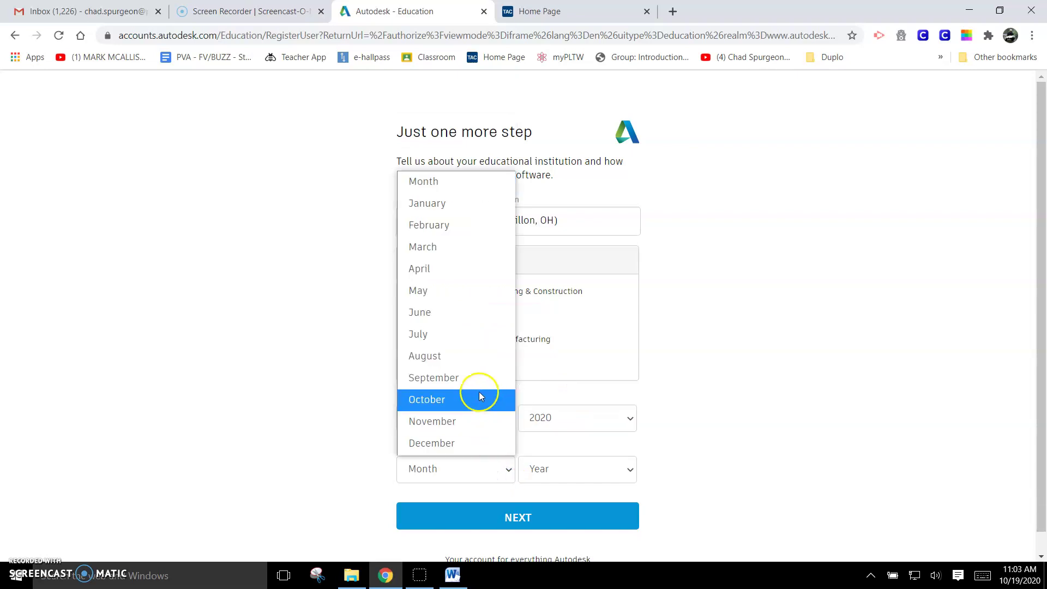
pyautogui.click(464, 288)
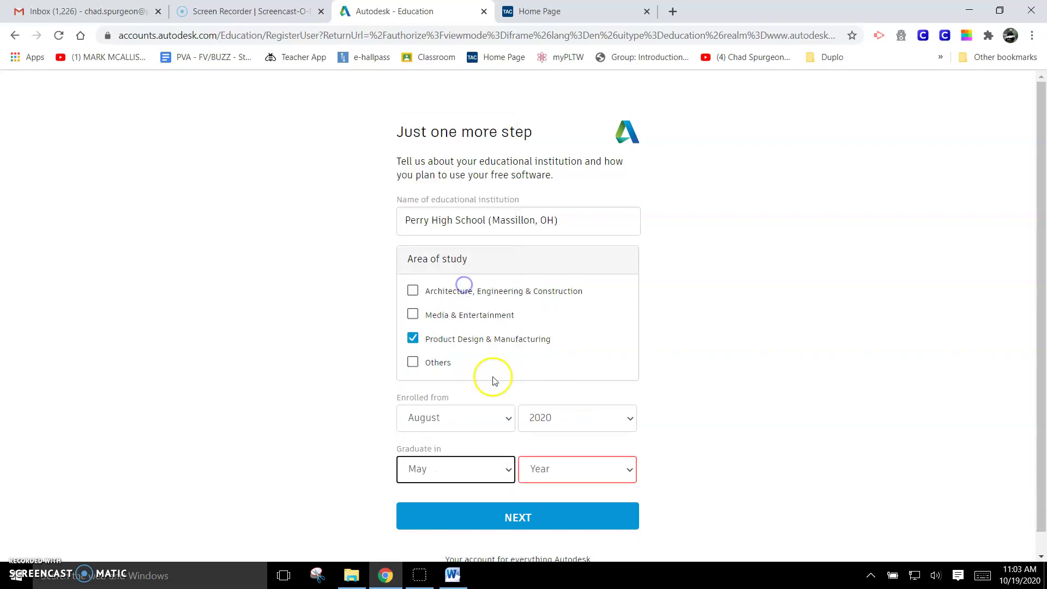
pyautogui.click(572, 469)
pyautogui.click(557, 338)
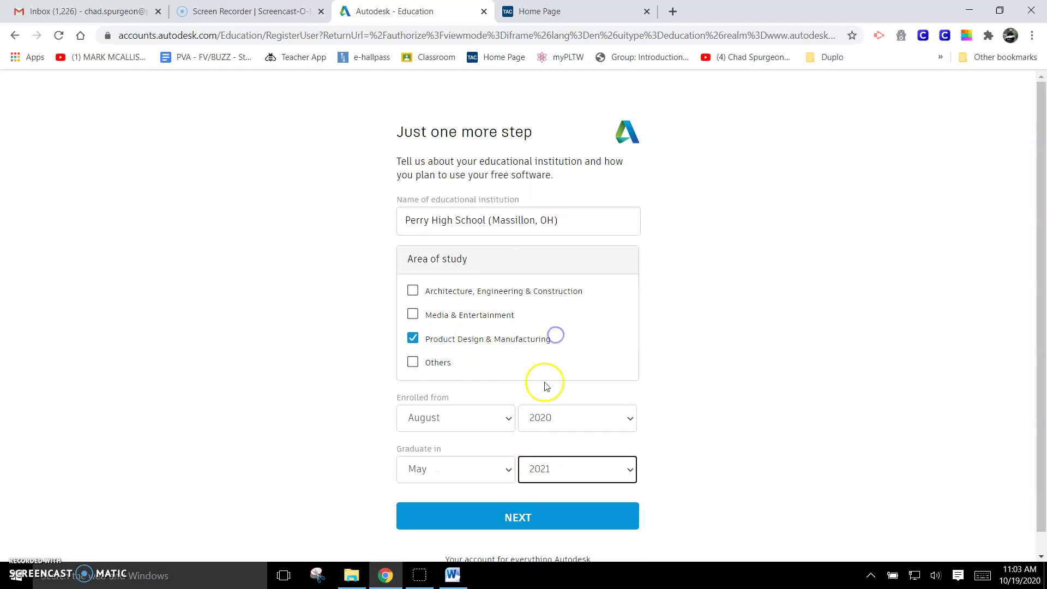
pyautogui.scroll(-1, 540, 455)
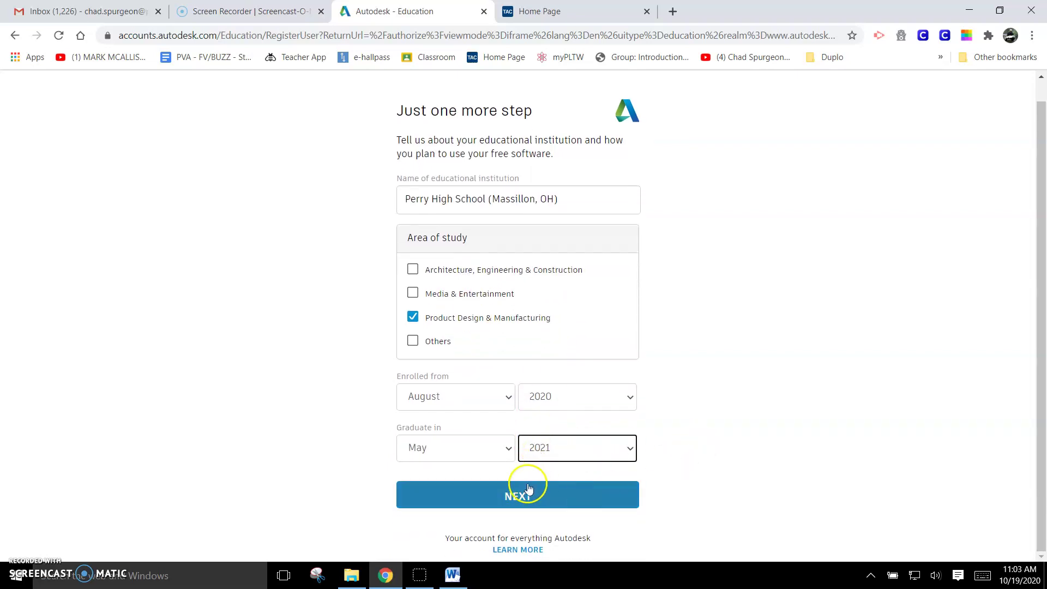
pyautogui.click(525, 502)
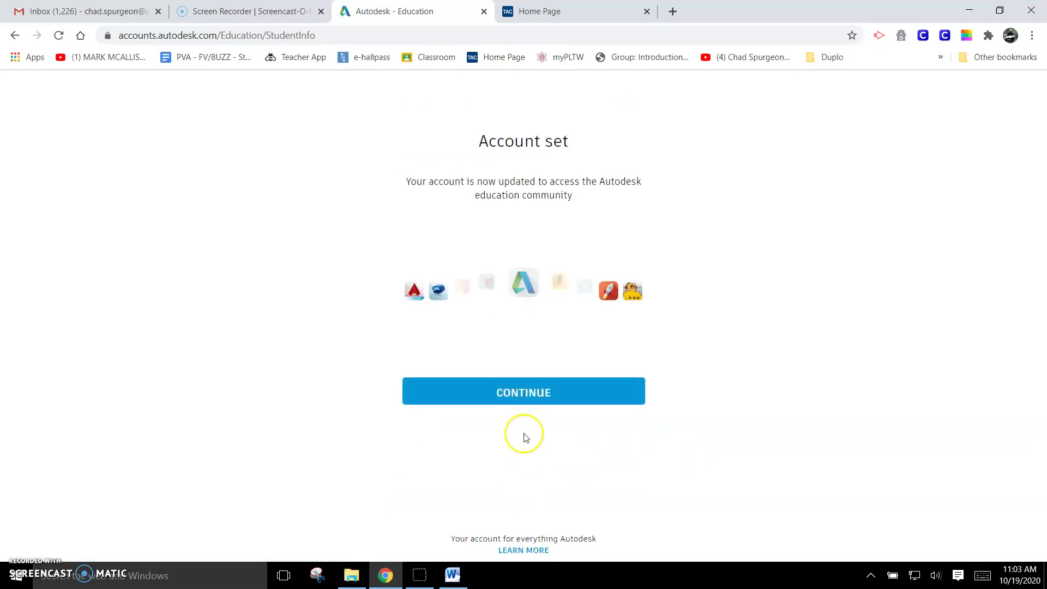
# Step: Continue past Account set and open the Get Started eligibility confirmation form
pyautogui.click(516, 396)
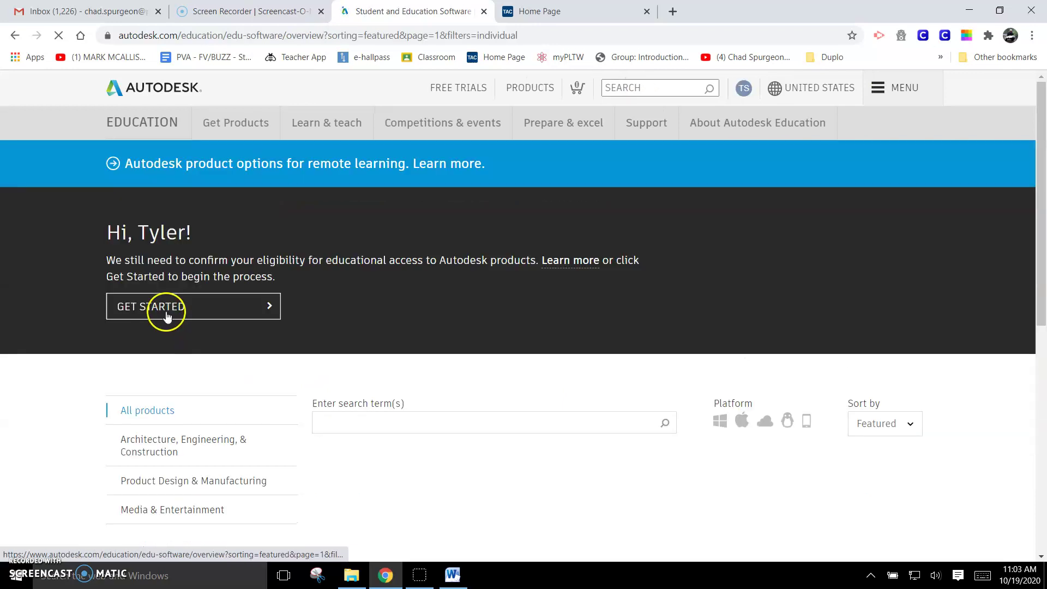
pyautogui.click(166, 309)
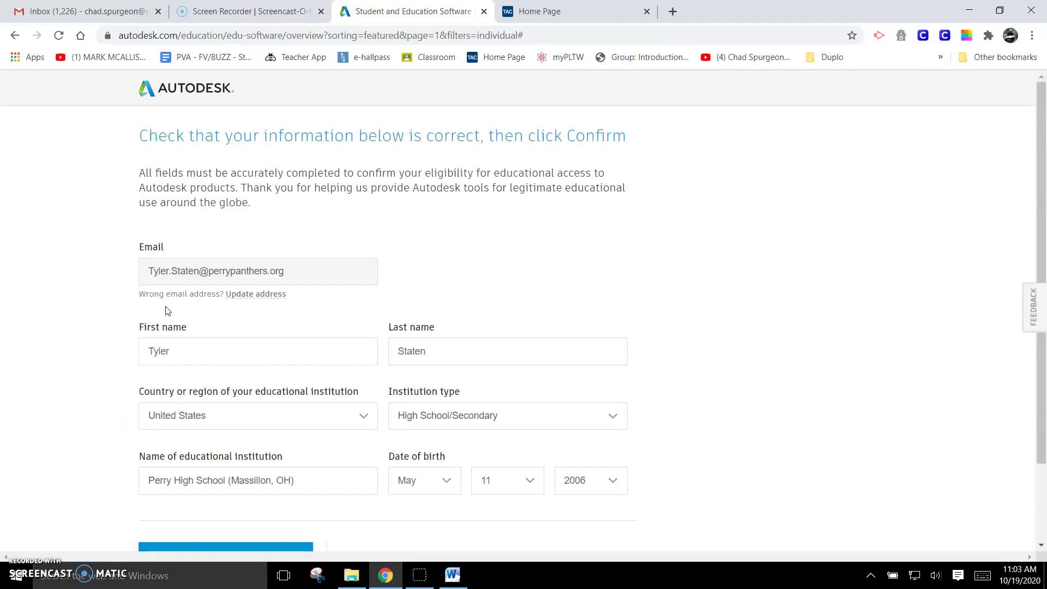
pyautogui.click(175, 287)
pyautogui.scroll(-2, 343, 439)
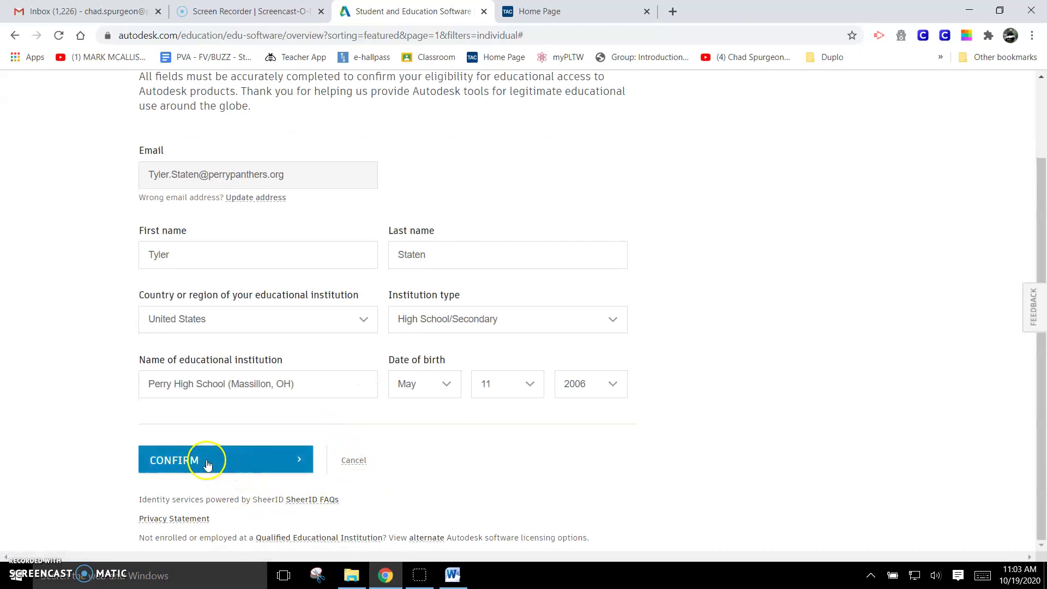
# Step: Confirm eligibility, retry after it fails, then follow the 'uploading' link to the upload box
pyautogui.click(207, 464)
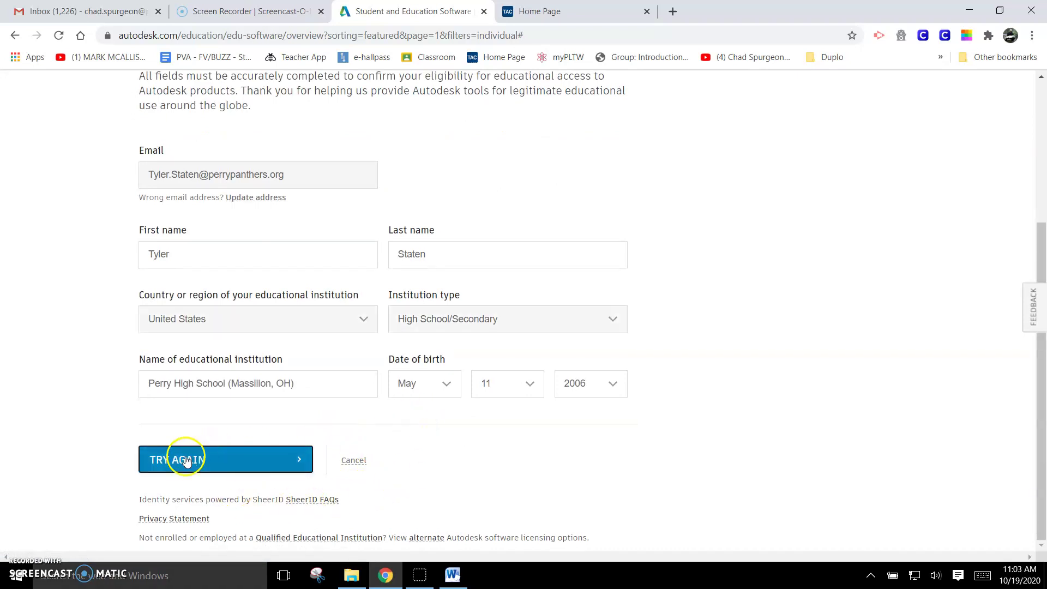
pyautogui.click(224, 464)
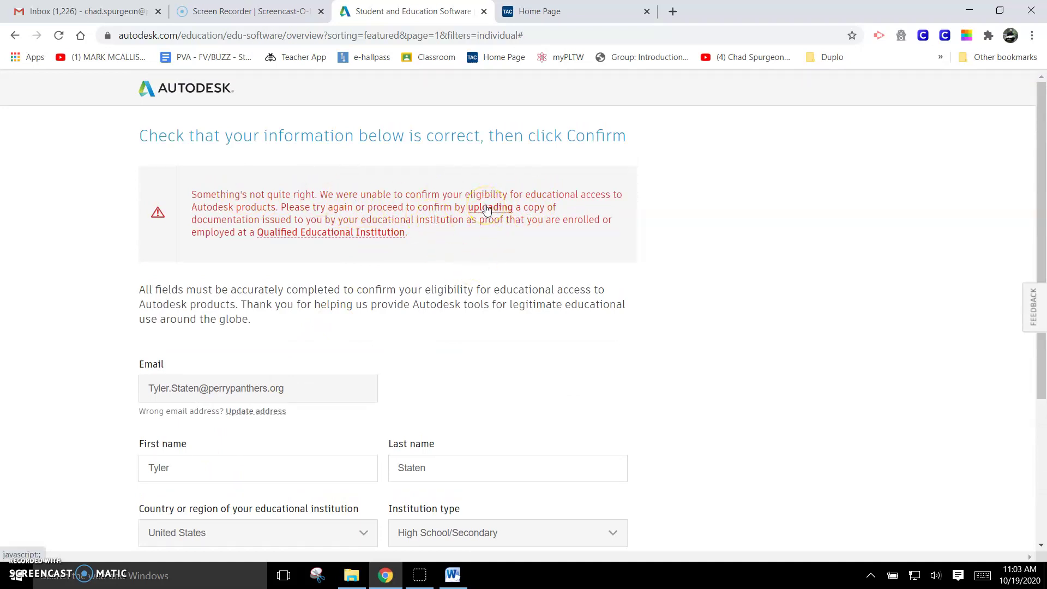
pyautogui.click(485, 208)
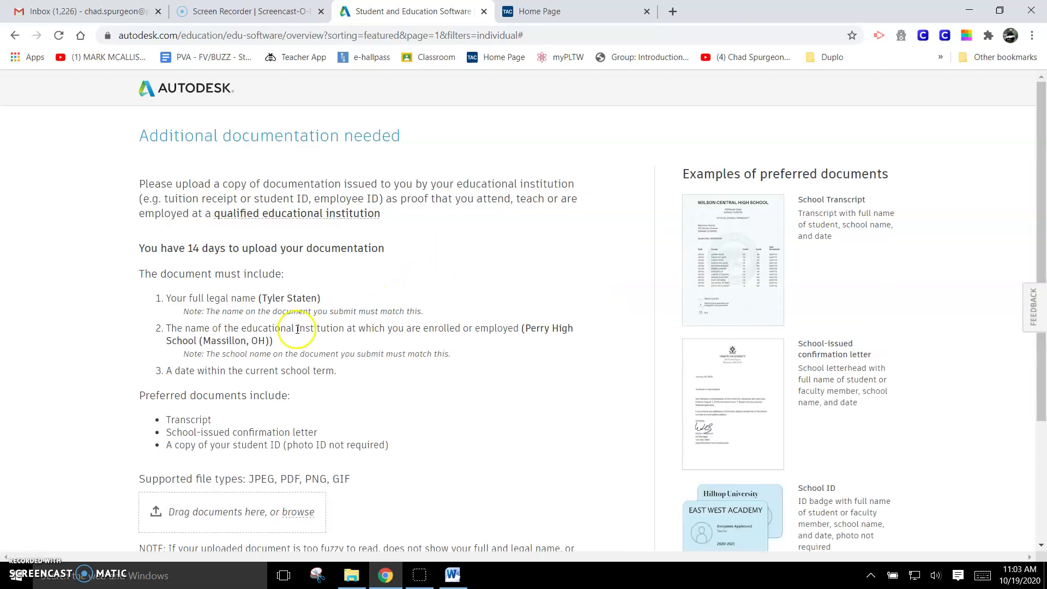
pyautogui.scroll(-2, 297, 329)
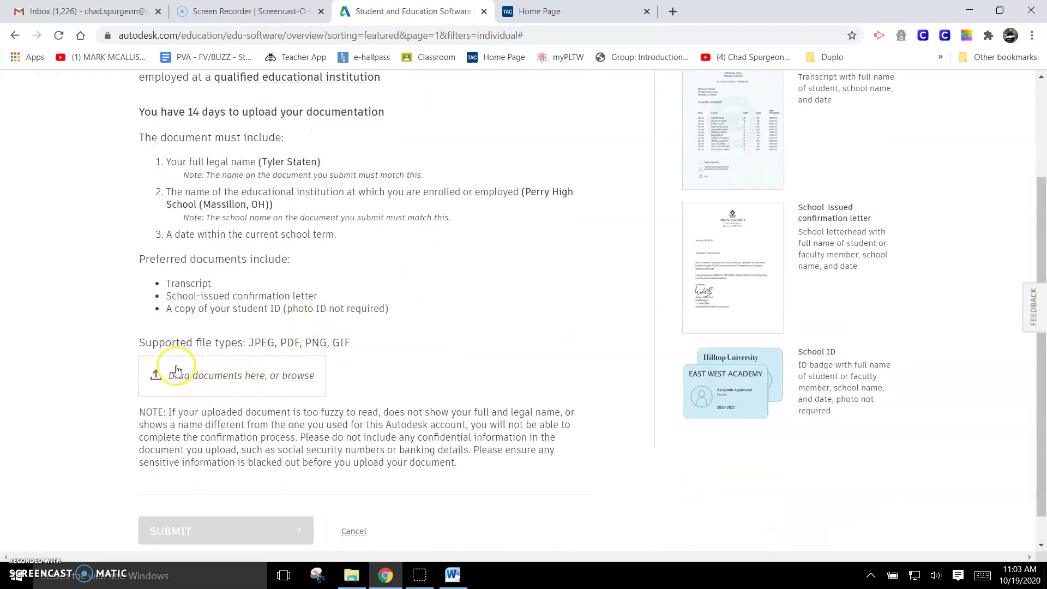
pyautogui.moveTo(455, 575)
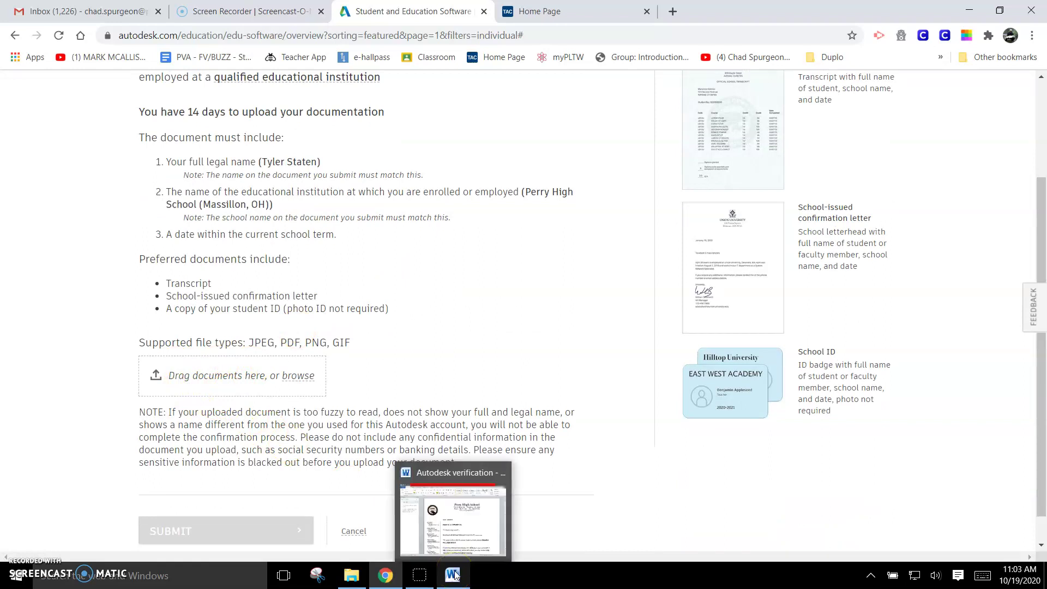
# Step: In the Word letter, replace the dashes after 'License for' with the student's name
pyautogui.click(455, 575)
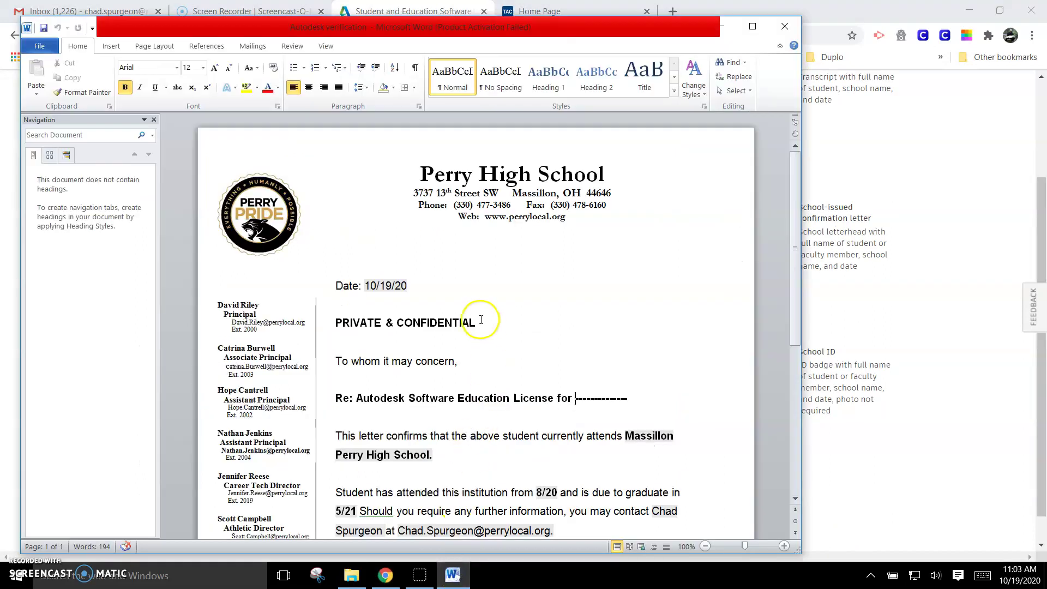
pyautogui.moveTo(628, 398); pyautogui.dragTo(575, 397)
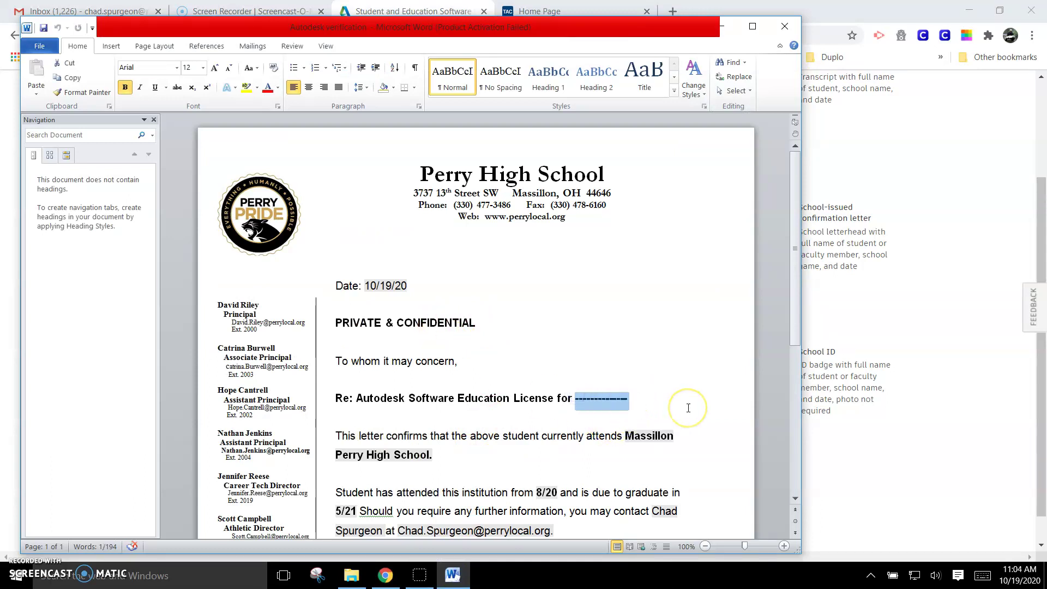
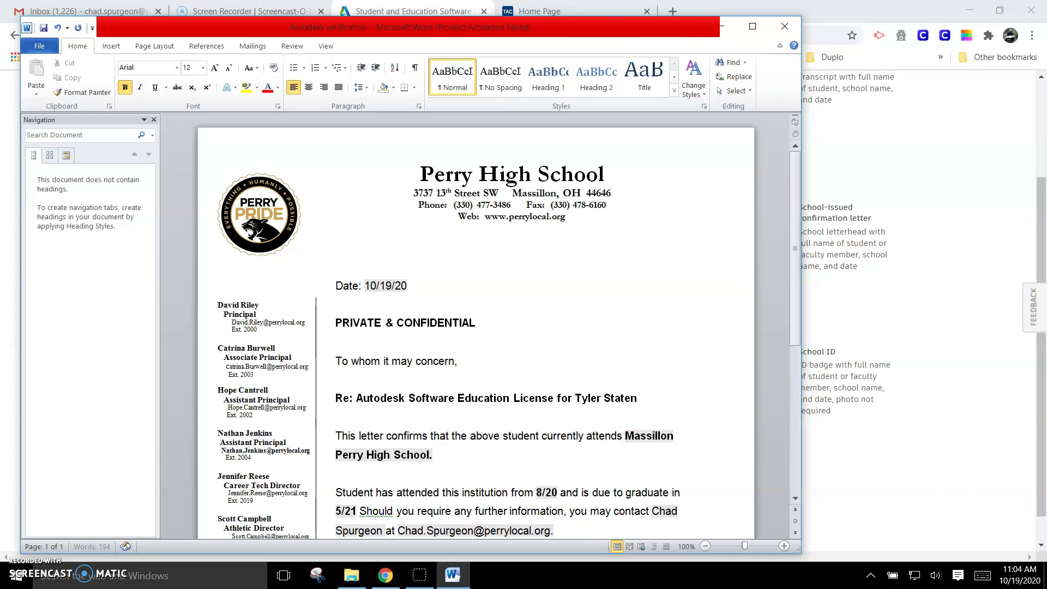
pyautogui.scroll(-9, 542, 467)
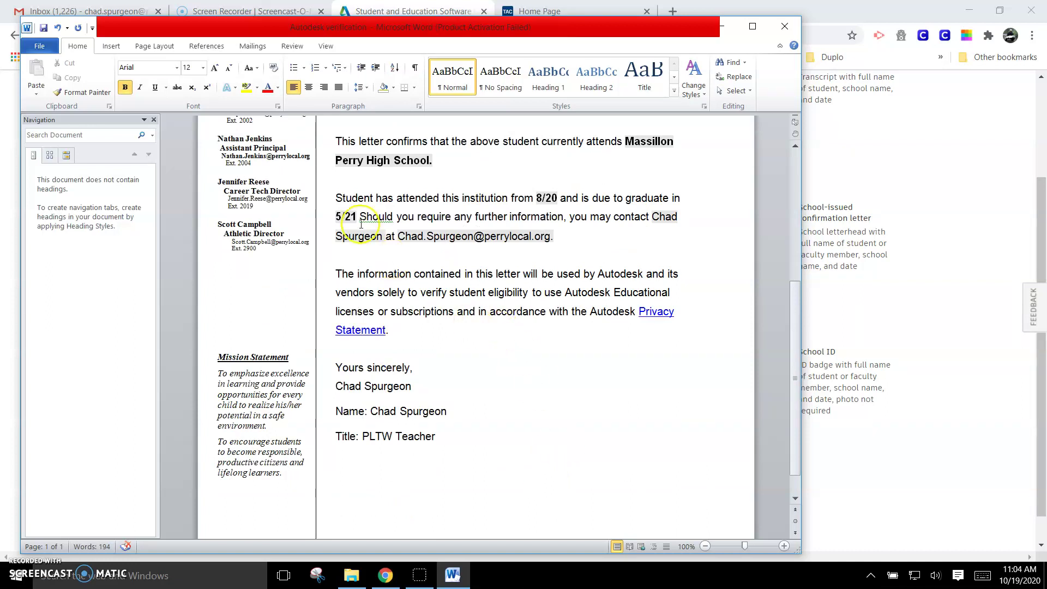
pyautogui.click(38, 47)
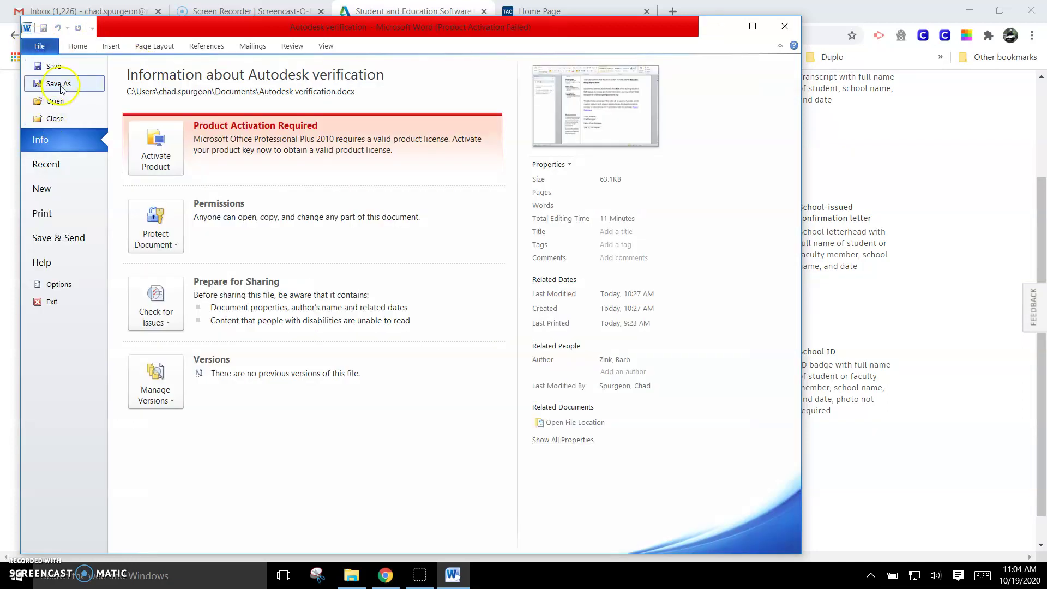
# Step: Save the letter to Documents as PDF 'Autodesk verification TS' and minimize Word
pyautogui.click(59, 86)
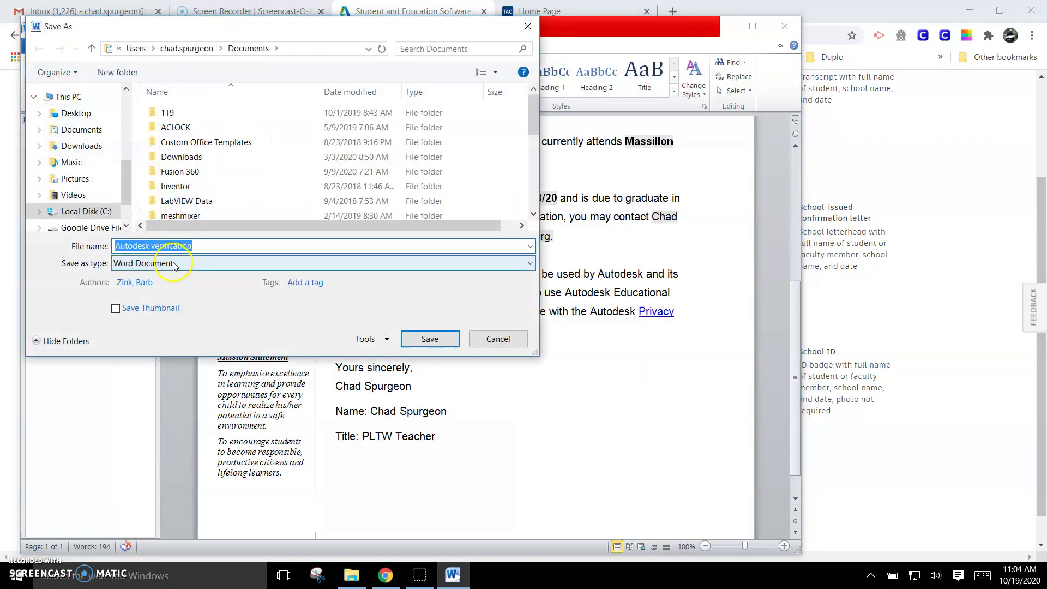
pyautogui.click(196, 245)
pyautogui.write('TS')
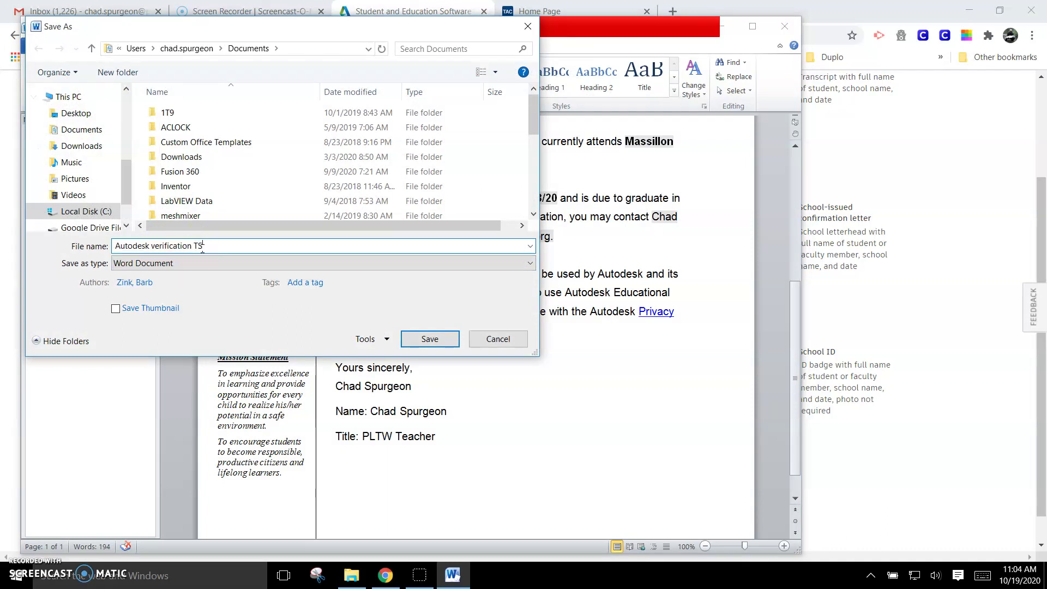
pyautogui.click(212, 263)
pyautogui.click(159, 342)
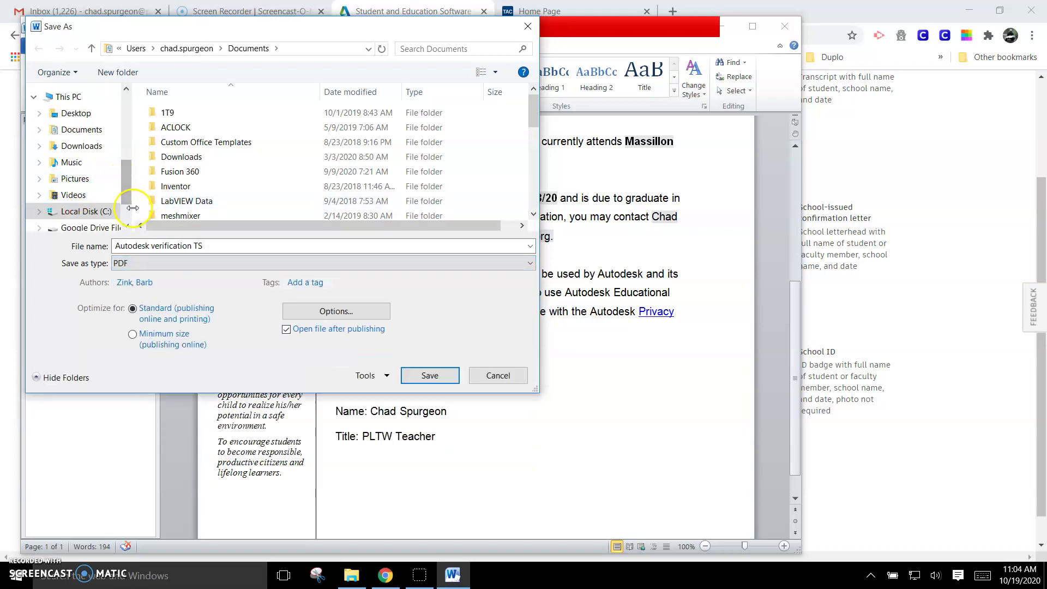
pyautogui.click(89, 132)
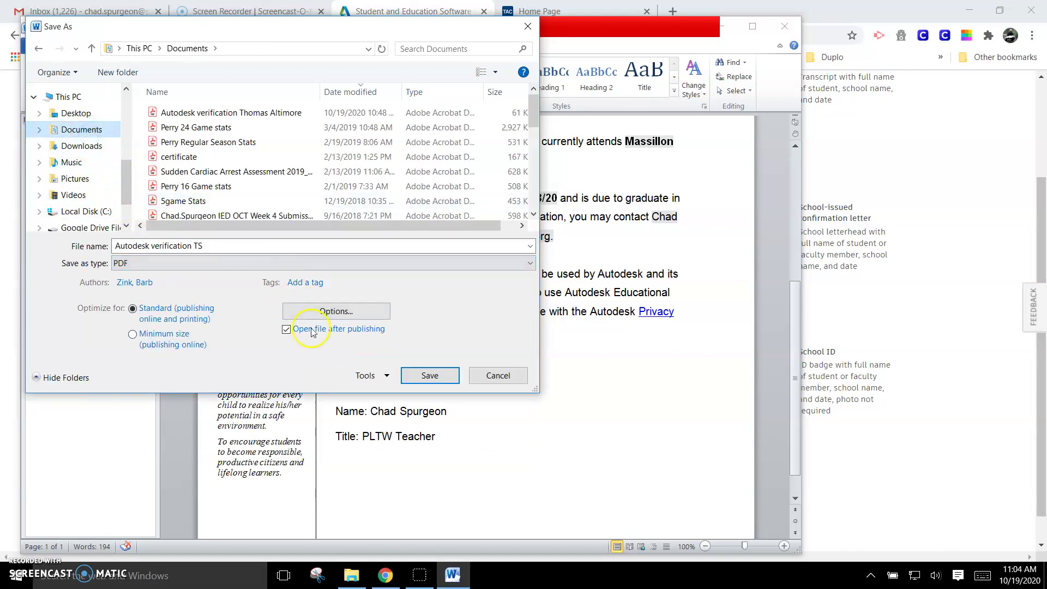
pyautogui.click(418, 375)
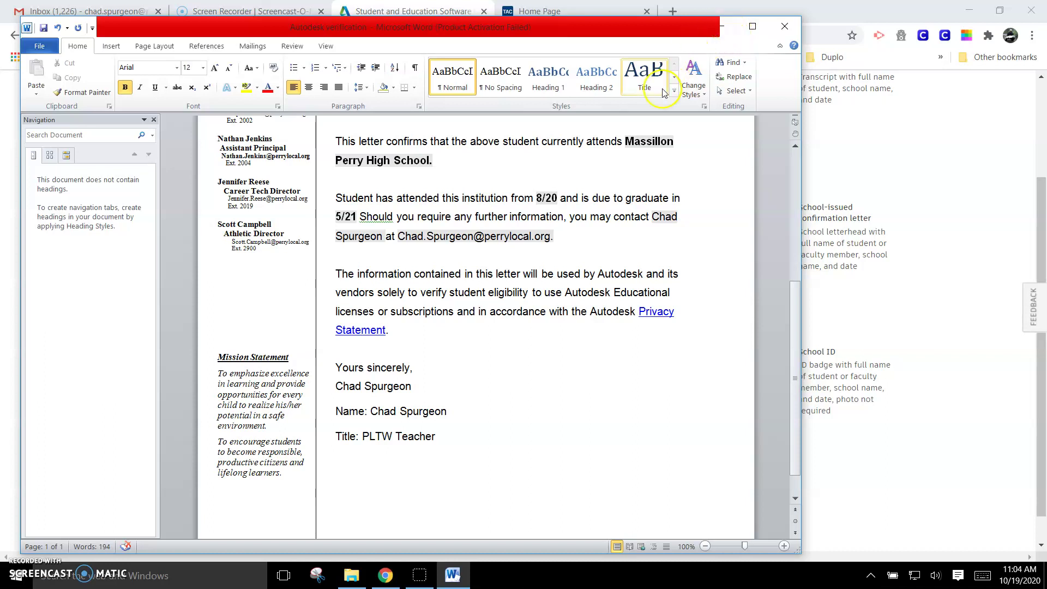
pyautogui.click(721, 26)
# Step: Drag Autodesk verification TS PDF from Documents onto the upload box and submit it
pyautogui.click(352, 575)
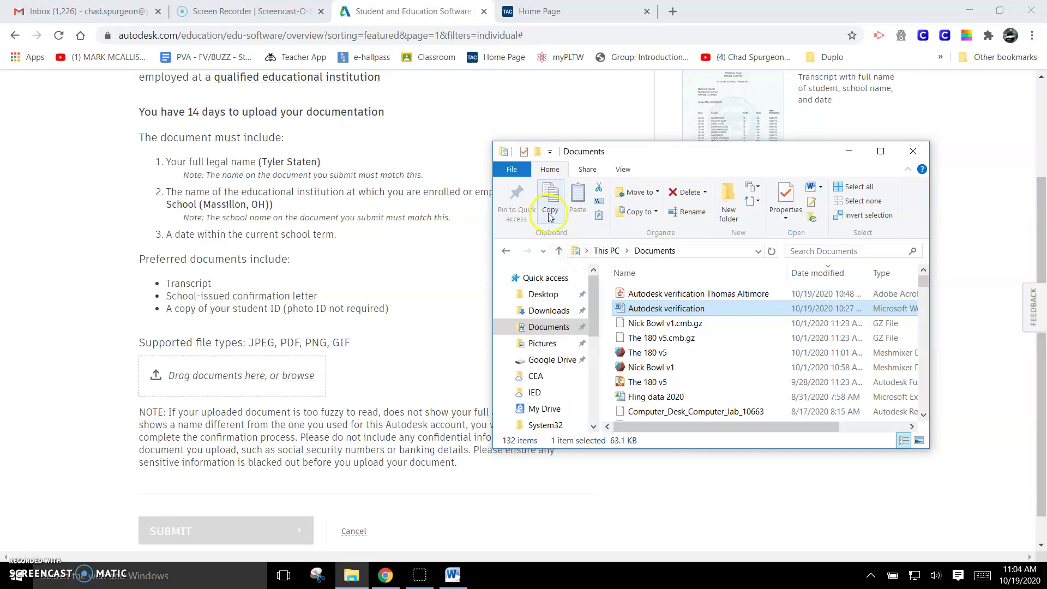
pyautogui.click(919, 149)
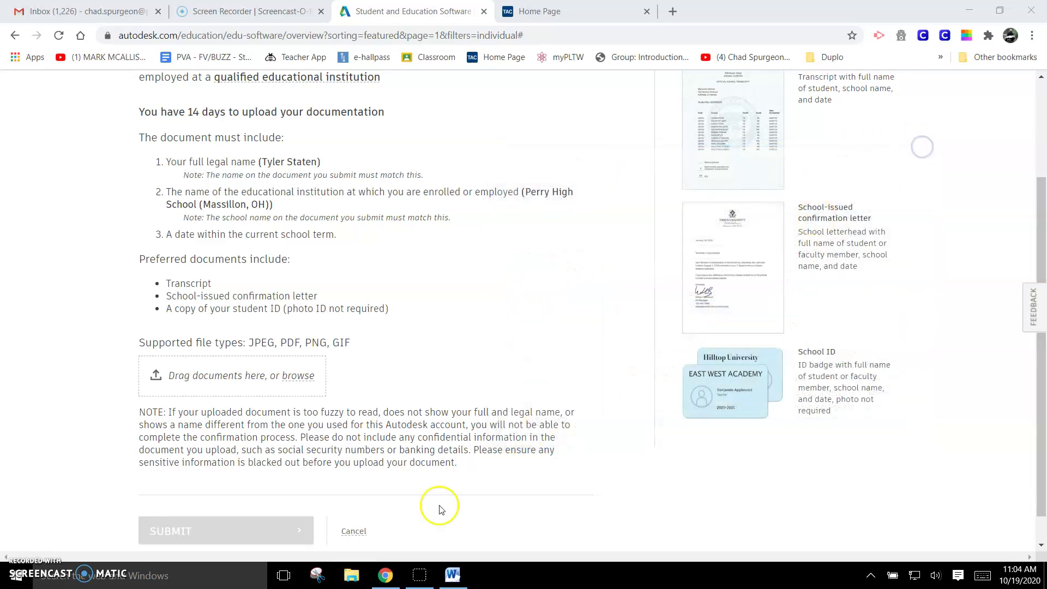
pyautogui.click(356, 574)
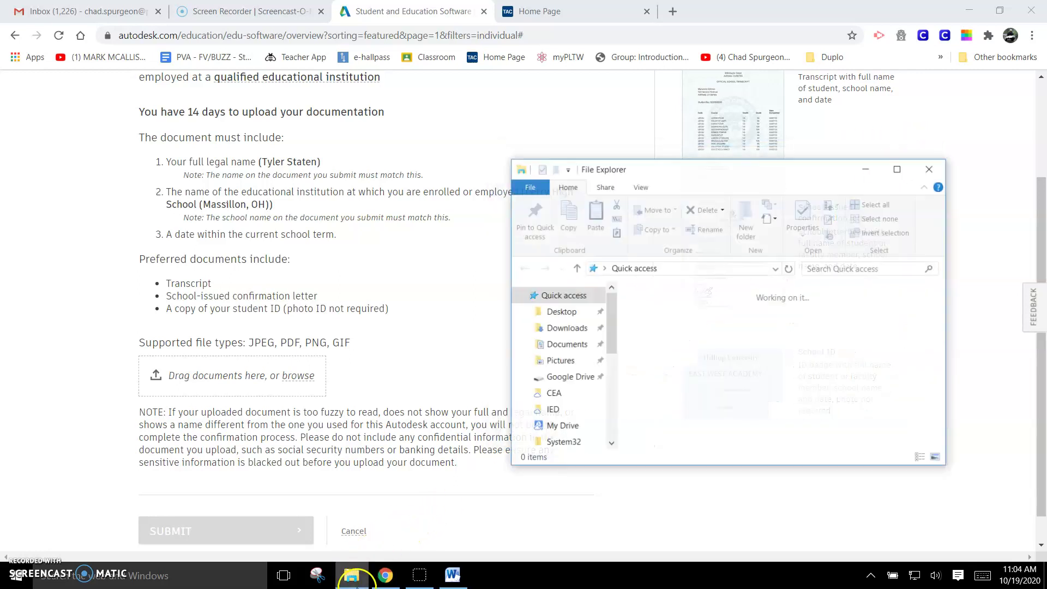
pyautogui.click(567, 344)
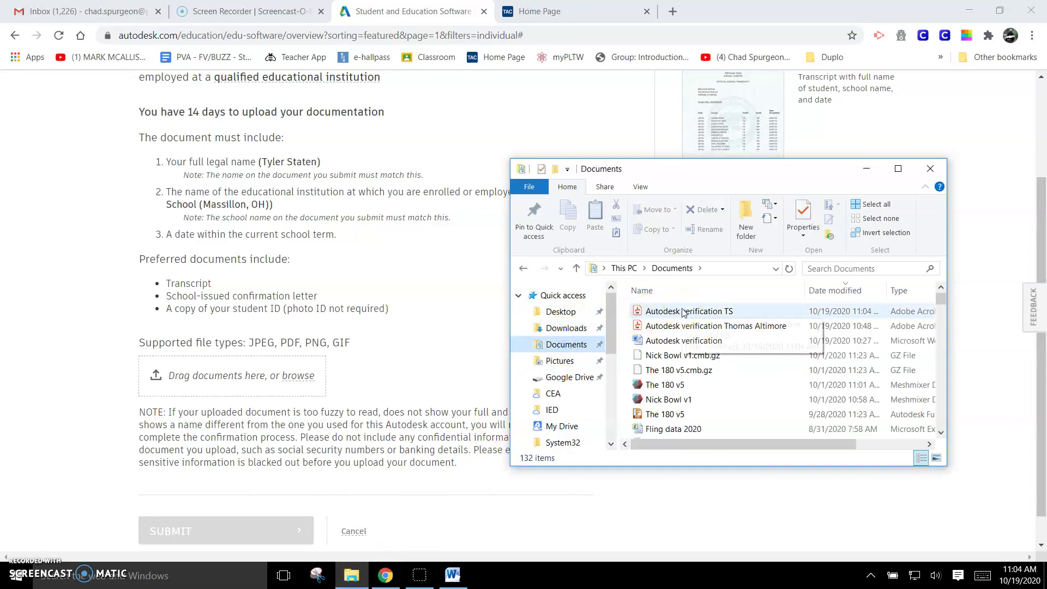
pyautogui.moveTo(683, 312); pyautogui.dragTo(240, 377)
pyautogui.scroll(-2, 249, 394)
pyautogui.click(209, 499)
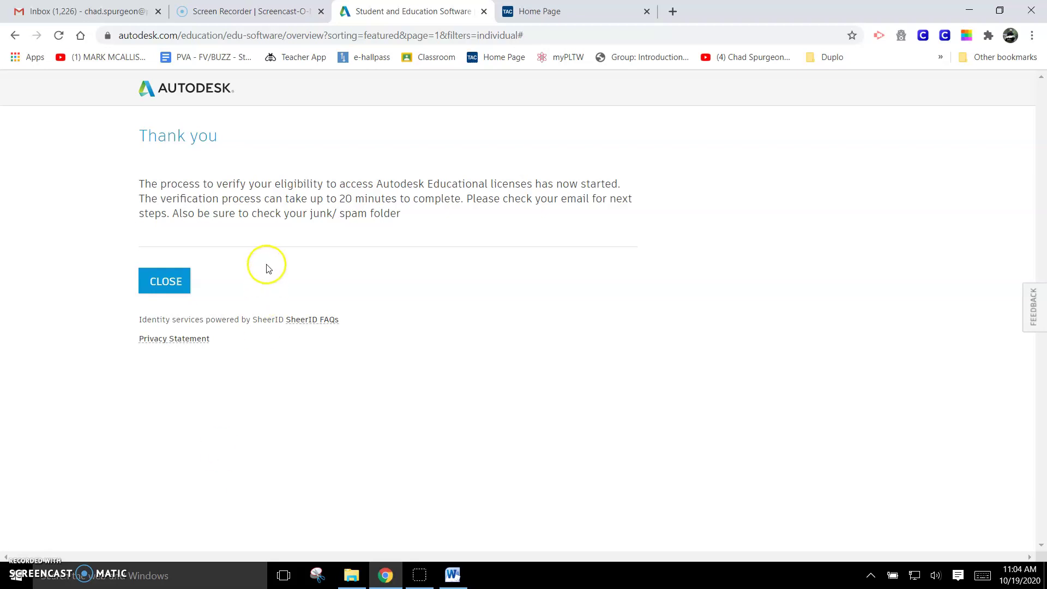
pyautogui.moveTo(144, 199); pyautogui.dragTo(510, 211)
pyautogui.click(507, 210)
pyautogui.click(168, 287)
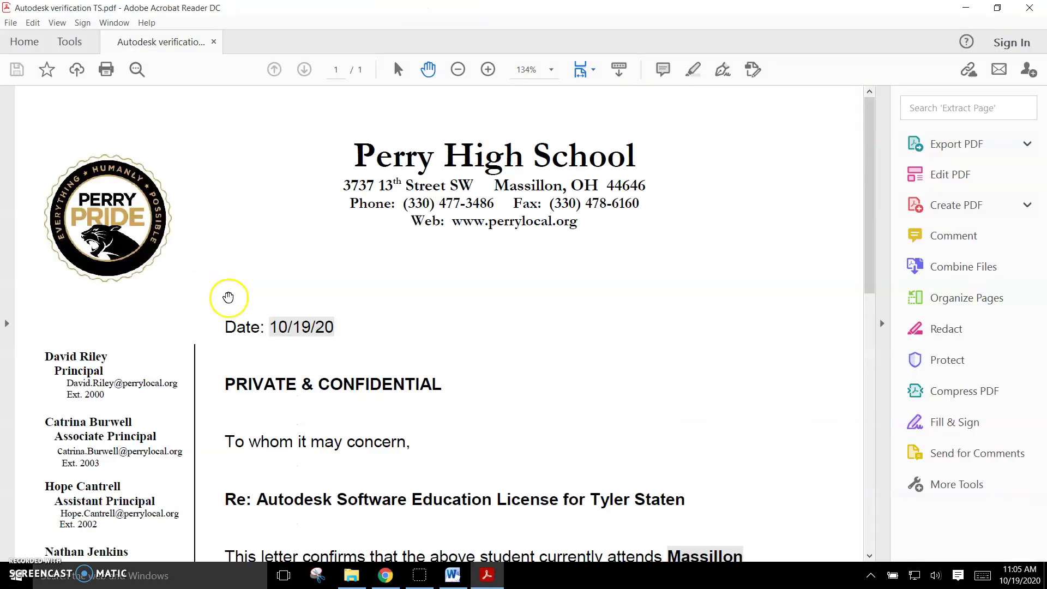
# Step: Minimize the verification letter in Acrobat Reader to return to the Autodesk Education page
pyautogui.click(965, 8)
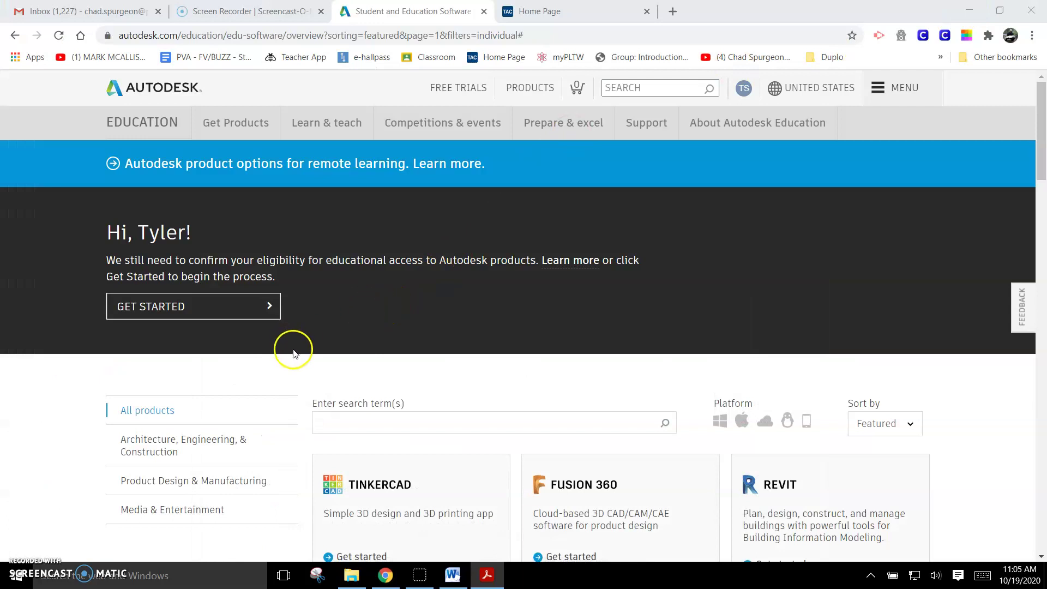